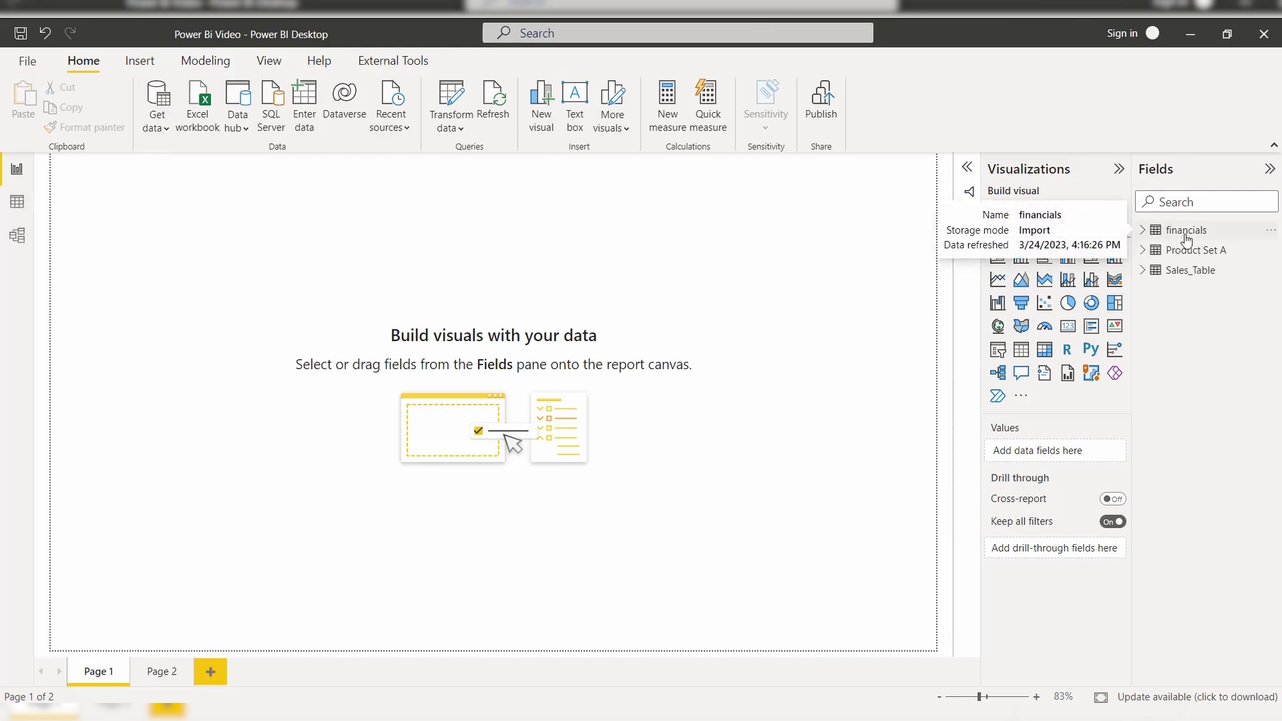
# Step: Switch to Data view to inspect the loaded financials, Product Set A and Sales_Table data
pyautogui.click(16, 202)
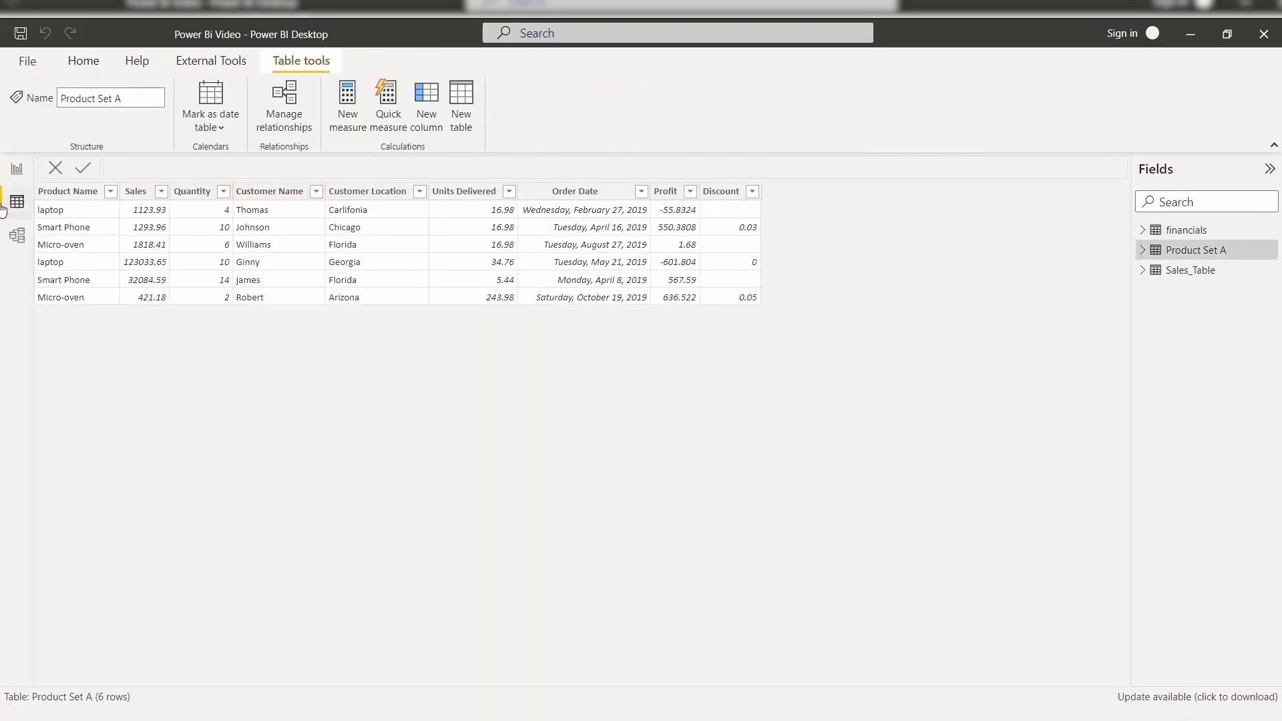
# Step: Preview the financials table rows, then return to Report view and add an empty stacked bar chart
pyautogui.click(1188, 229)
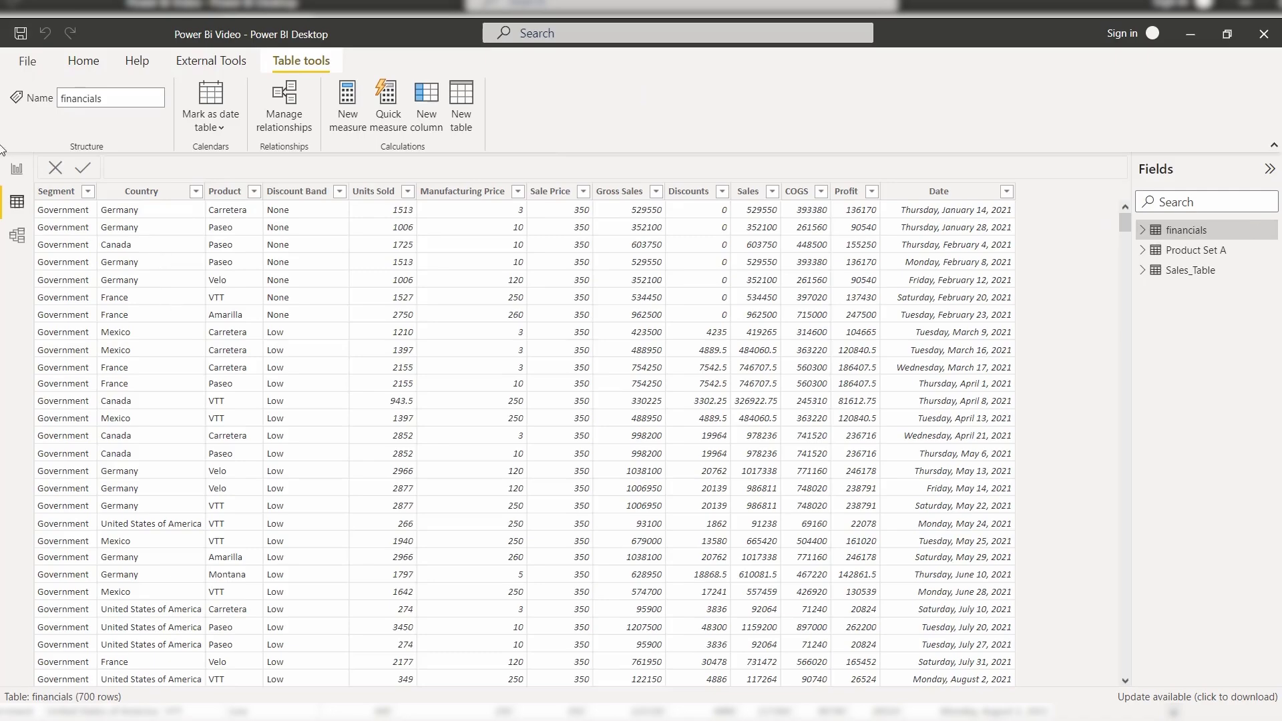
pyautogui.click(16, 169)
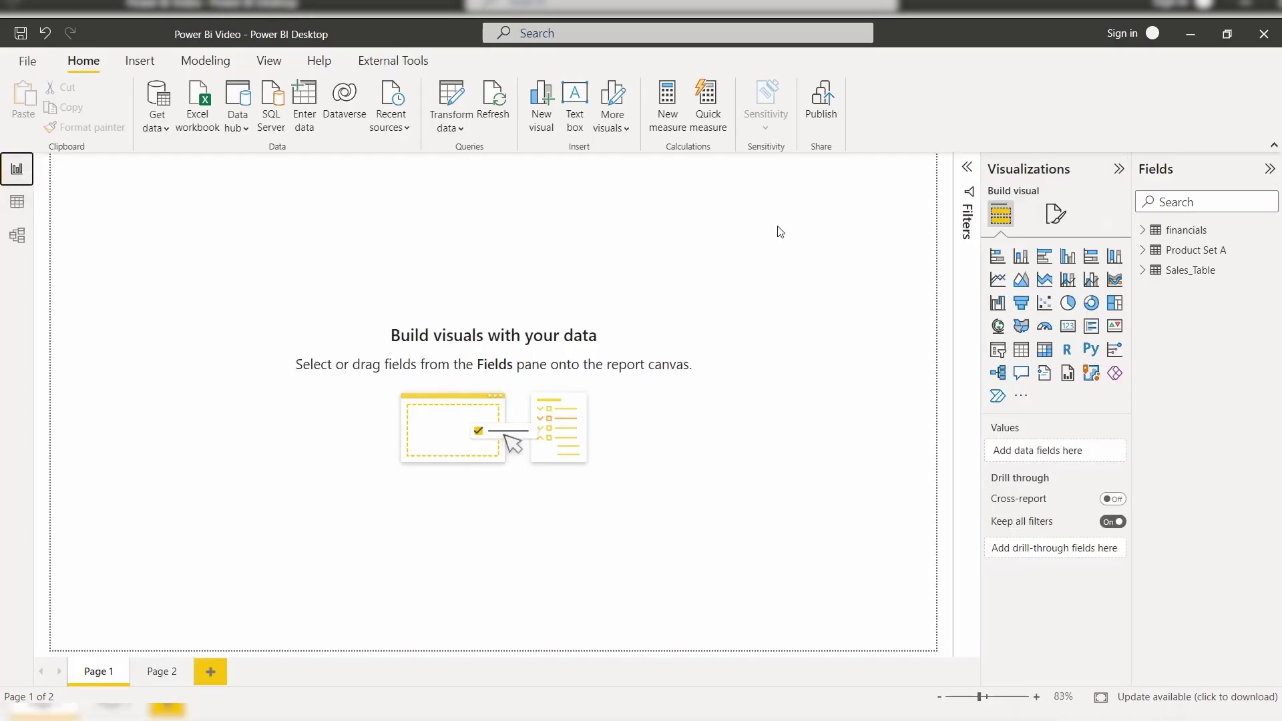
pyautogui.click(996, 256)
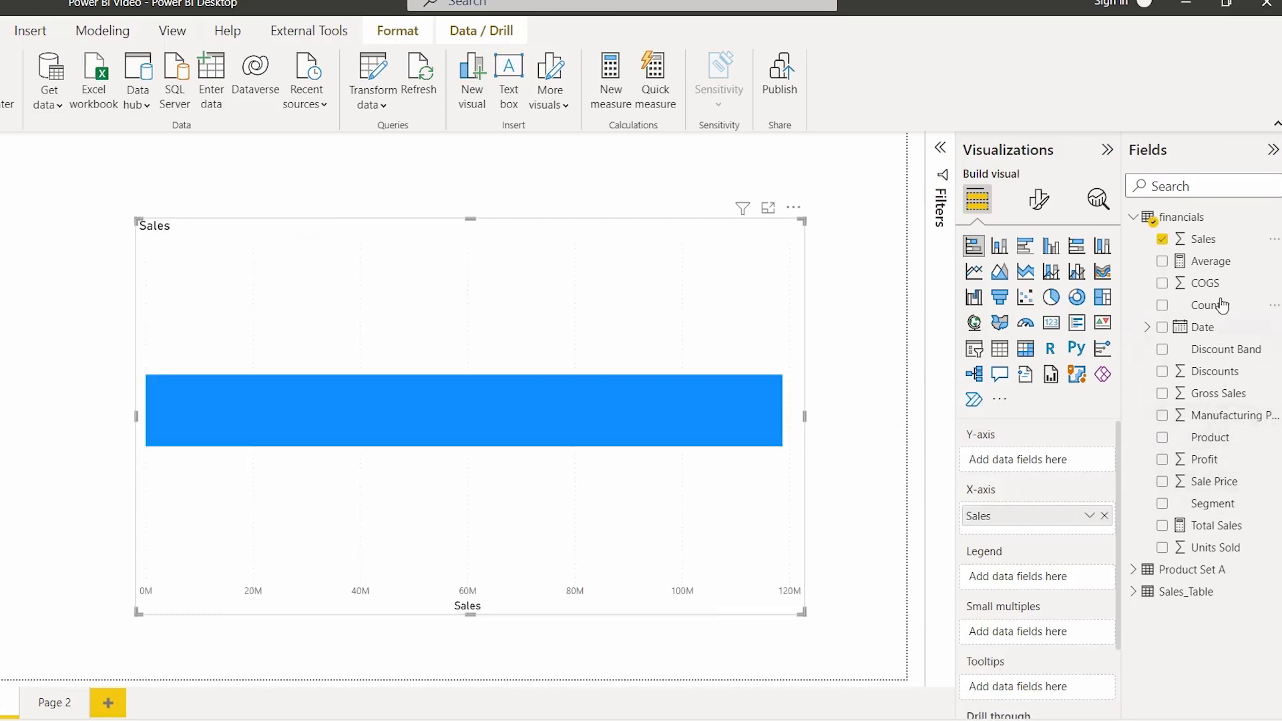
# Step: Plot Sales by Country with Product as the legend, and enlarge the chart across the page
pyautogui.moveTo(1222, 307); pyautogui.dragTo(1062, 460)
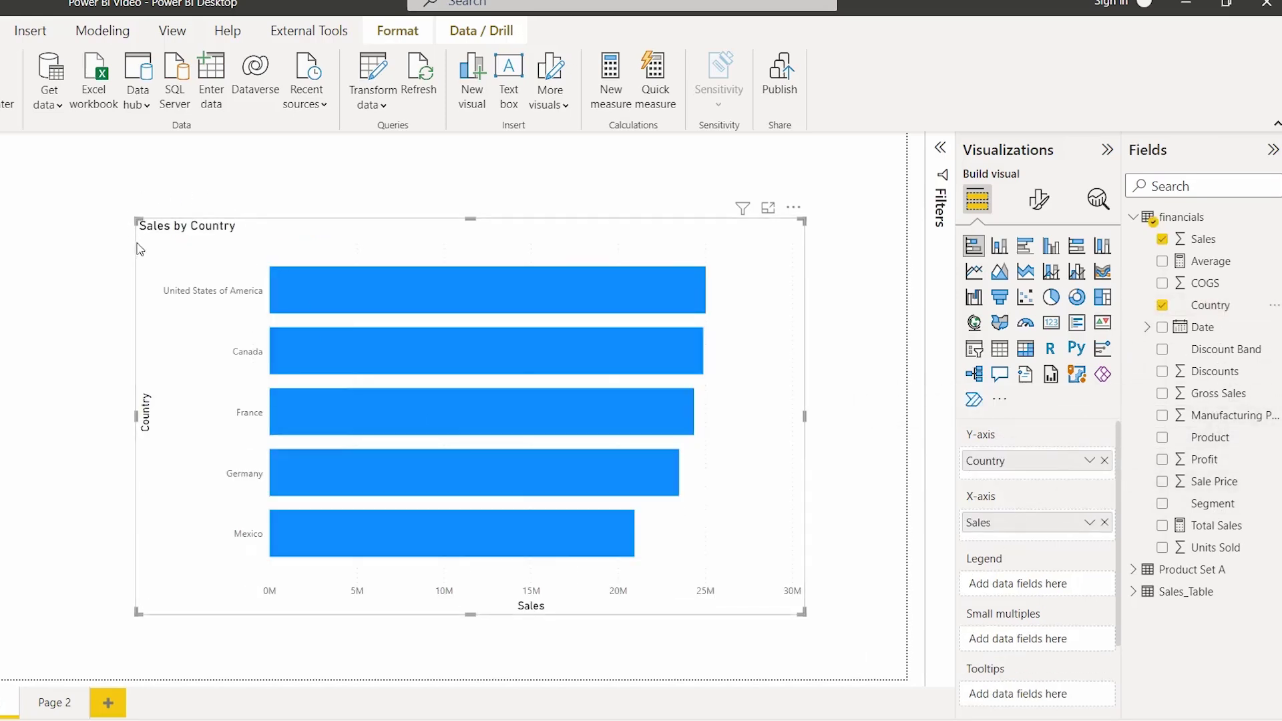
pyautogui.moveTo(138, 220); pyautogui.dragTo(107, 189)
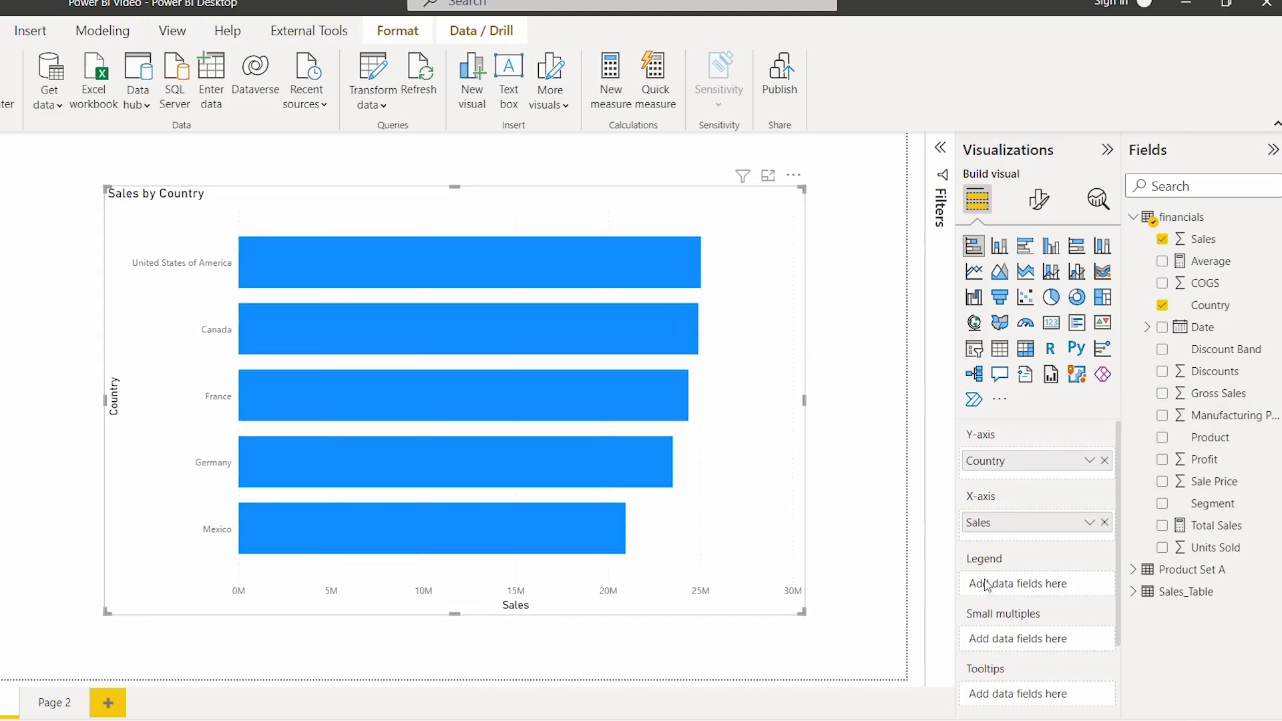
pyautogui.moveTo(1222, 439); pyautogui.dragTo(1069, 591)
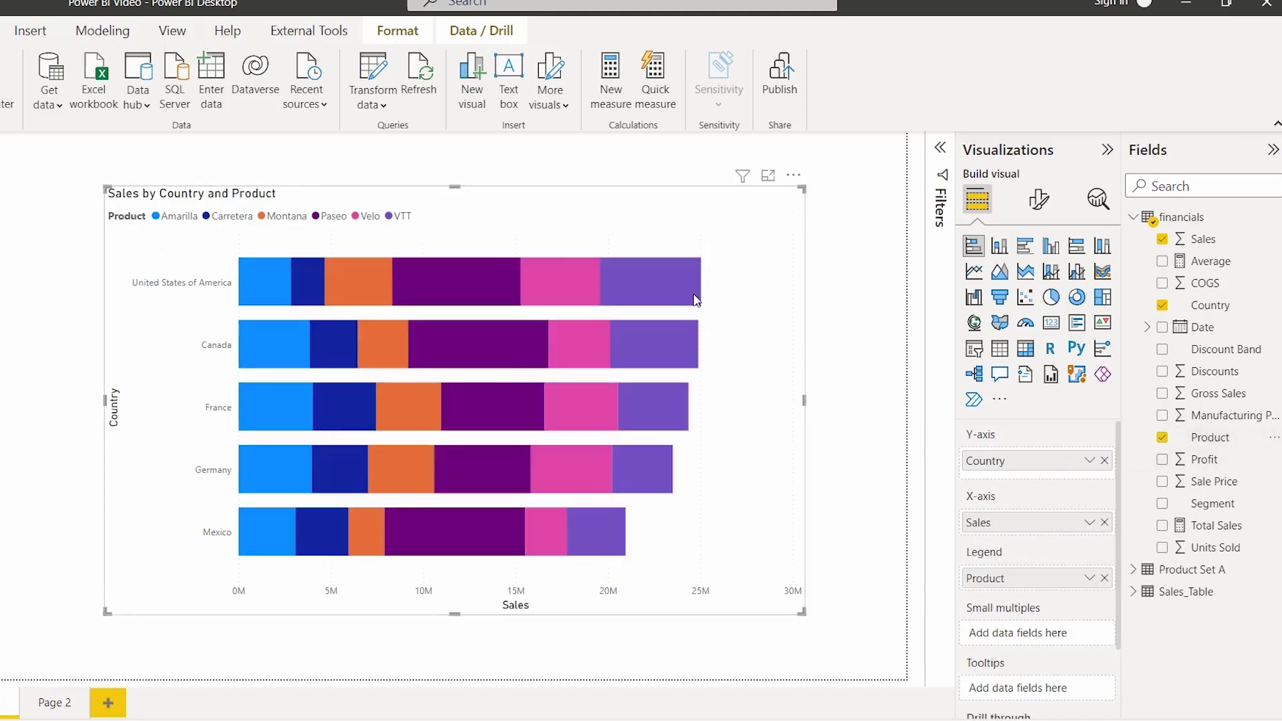
pyautogui.moveTo(107, 613); pyautogui.dragTo(94, 646)
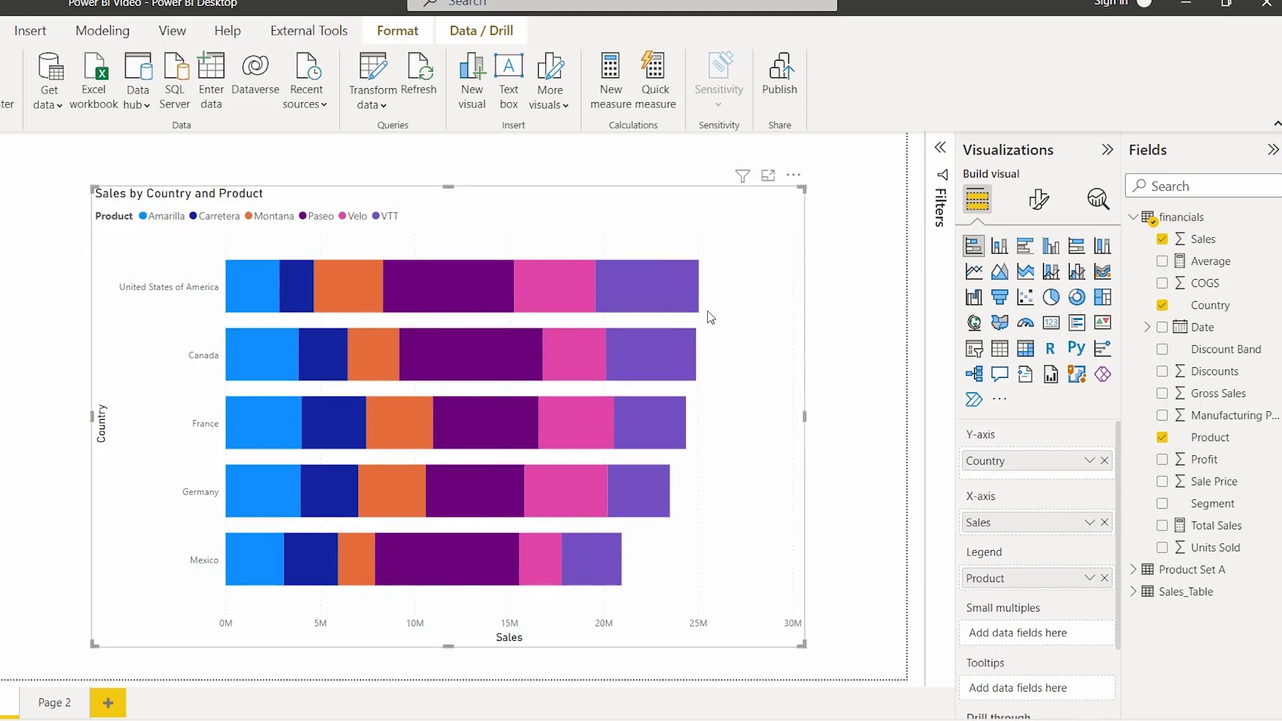
# Step: Turn Data labels on for the chart and collapse the Visualizations pane
pyautogui.click(1039, 200)
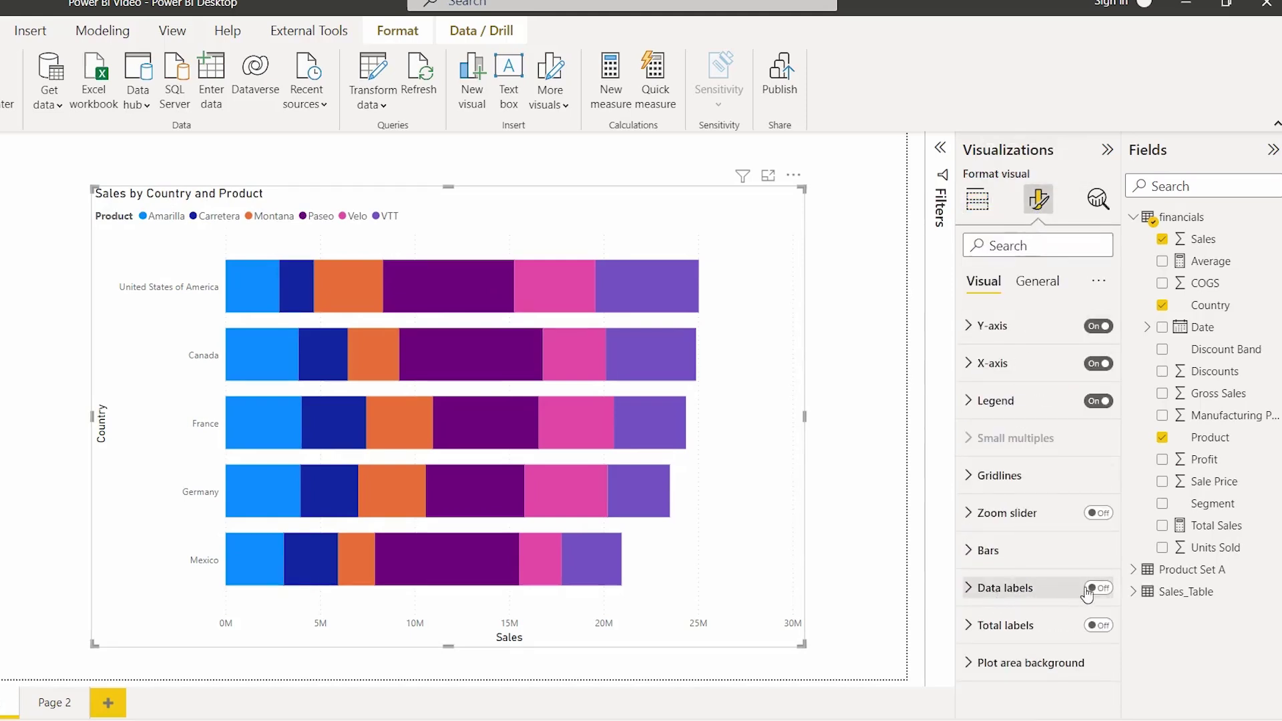
pyautogui.click(1094, 589)
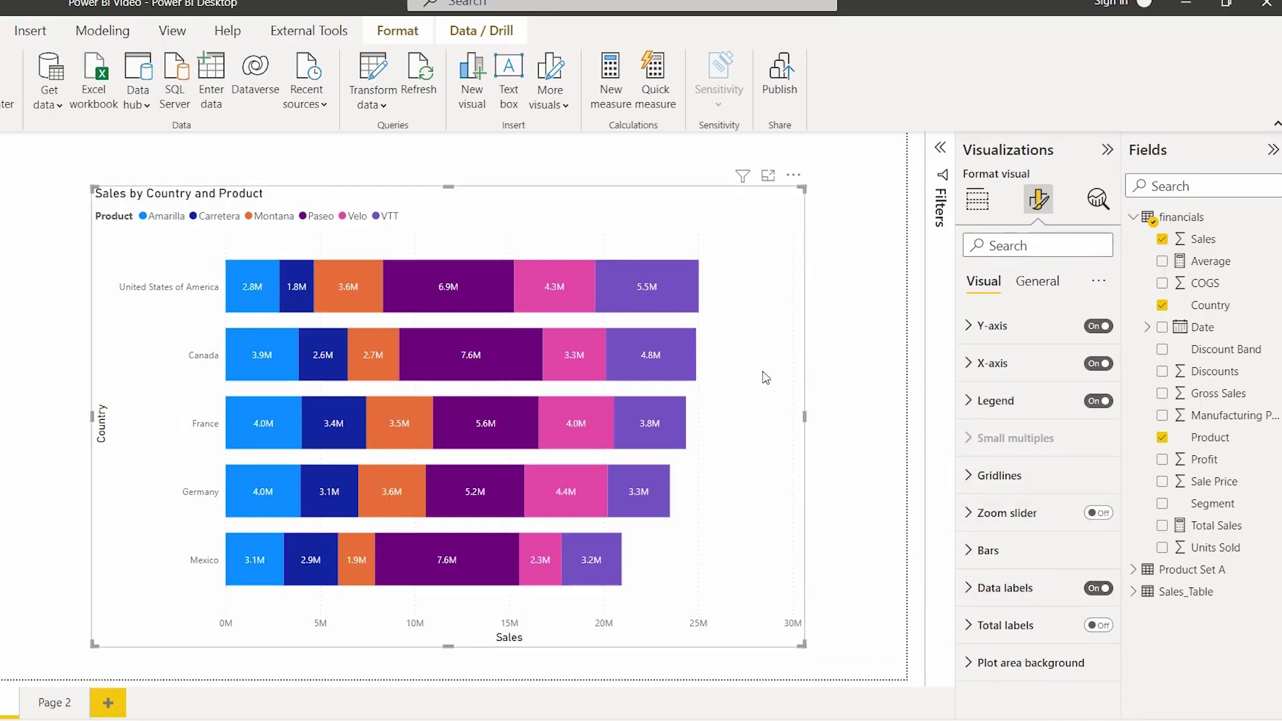
pyautogui.click(1107, 149)
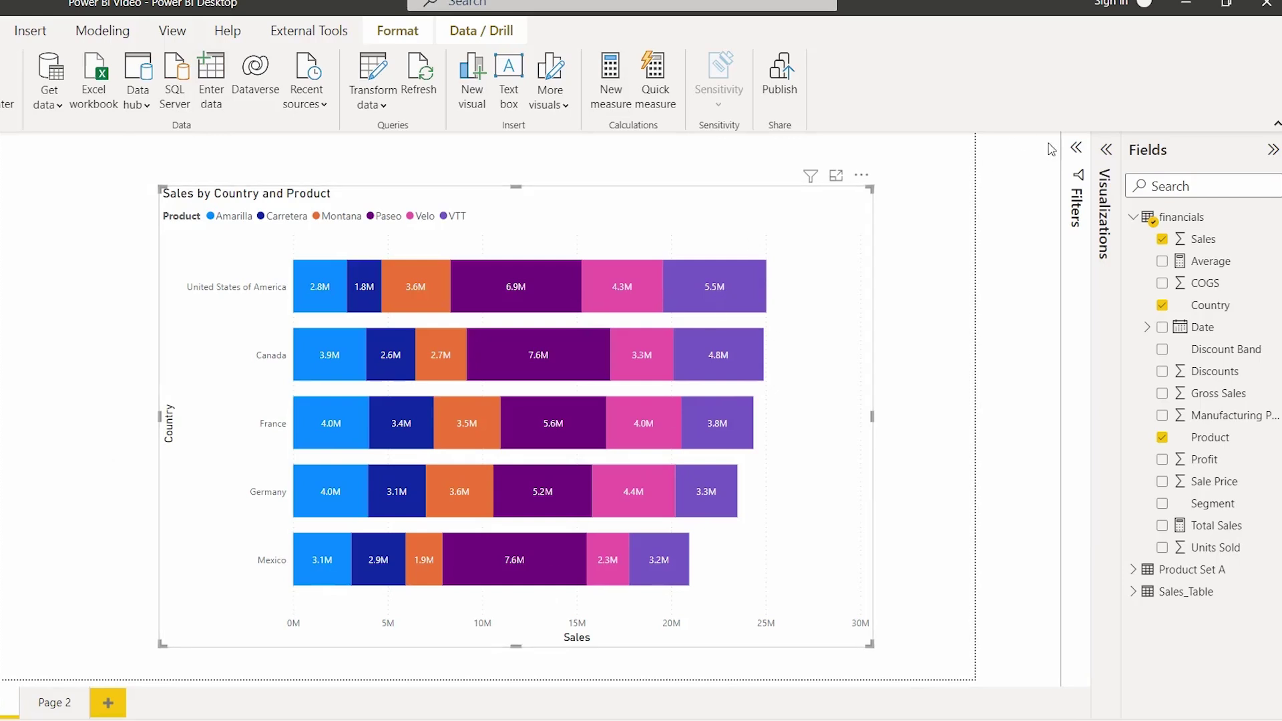
# Step: Basic-filter the Product field to only Velo and VTT
pyautogui.click(1076, 148)
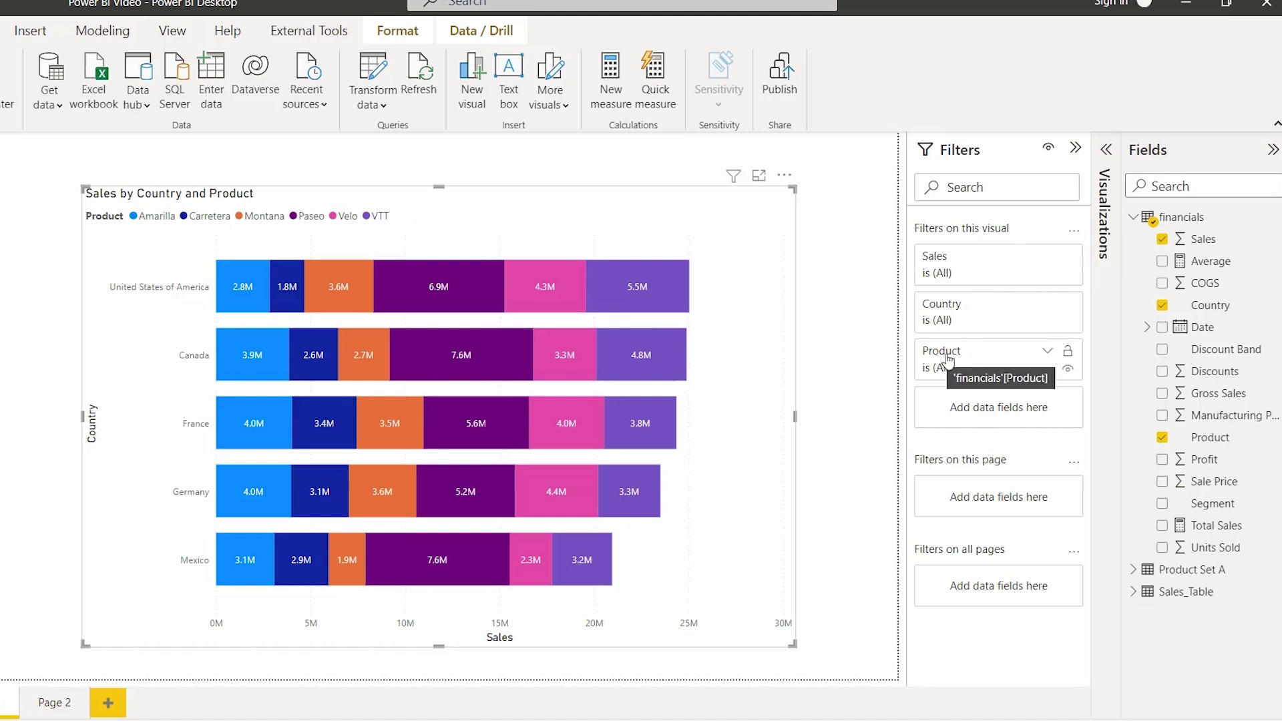
pyautogui.click(1047, 354)
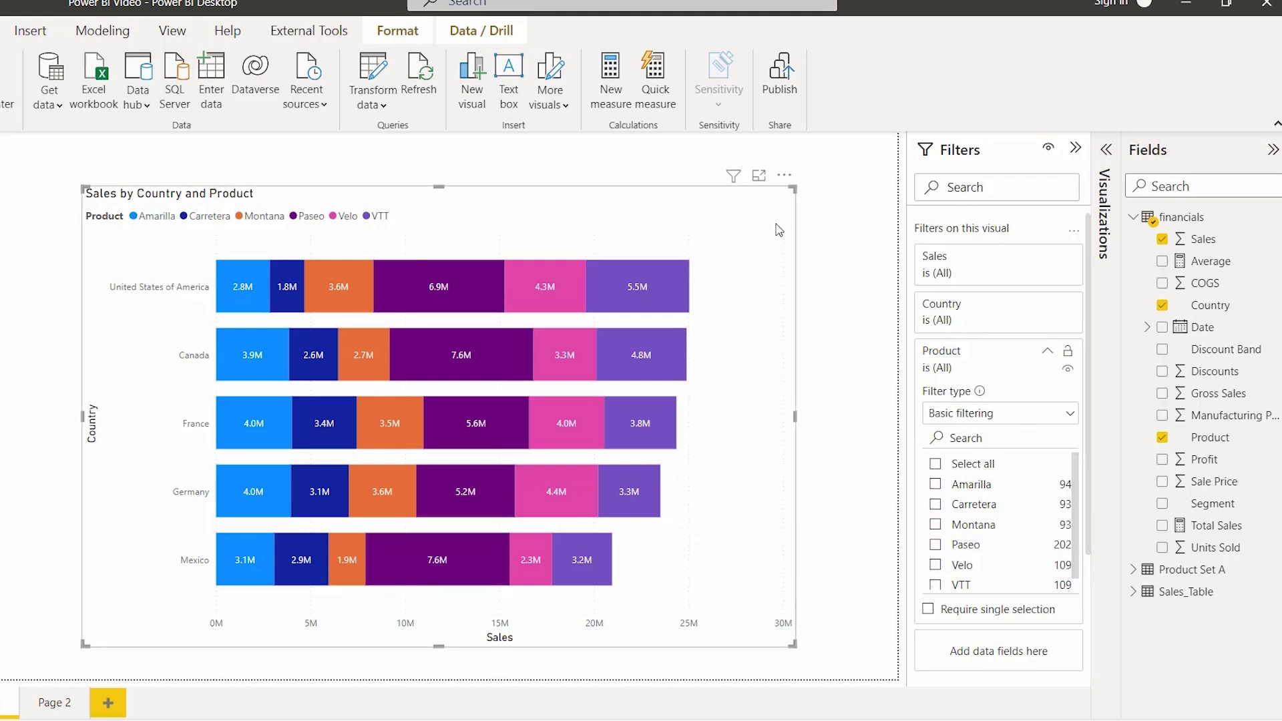
pyautogui.click(935, 566)
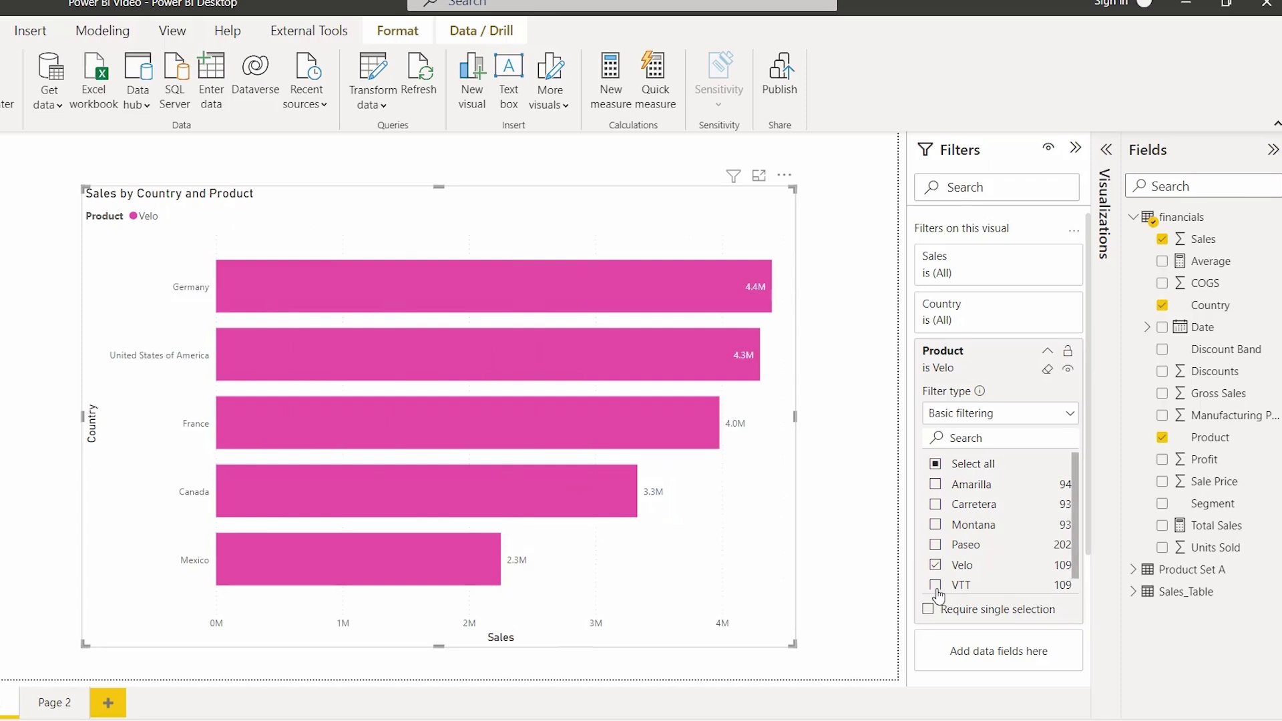
pyautogui.click(936, 585)
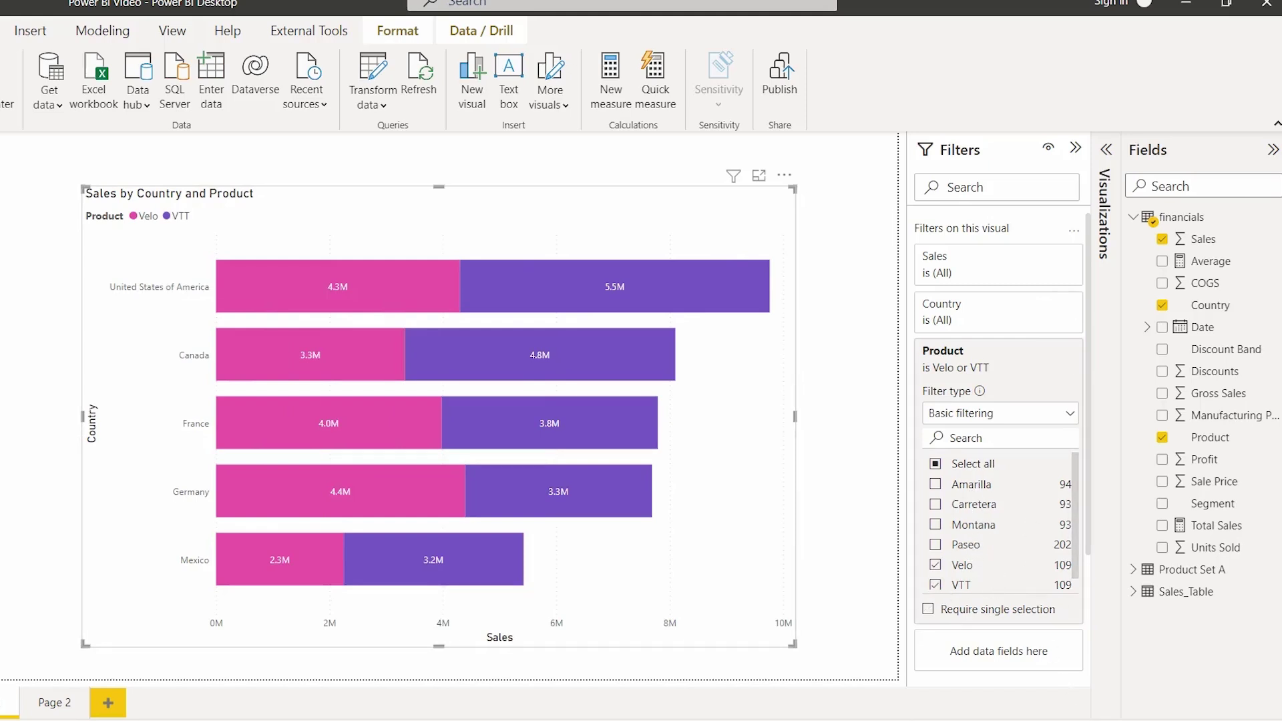
pyautogui.scroll(-2, 933, 544)
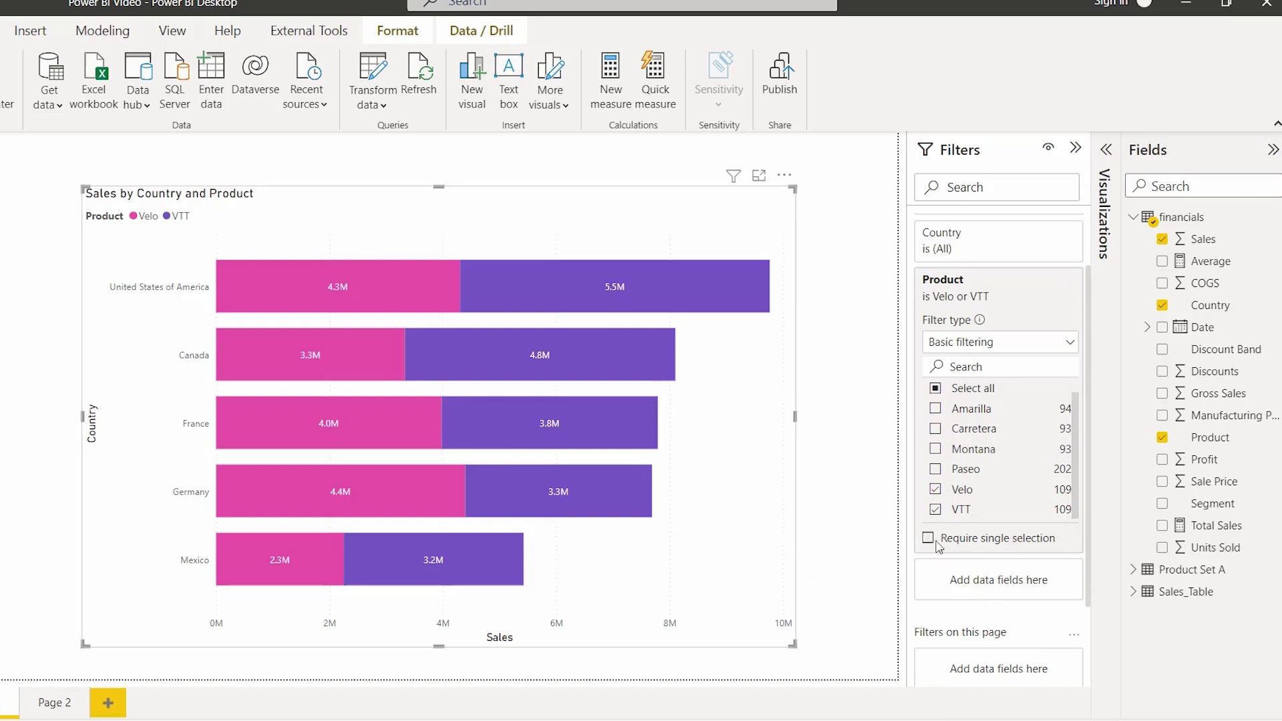
# Step: Add Carretera to the Product filter, then clear the filter to show all products
pyautogui.click(937, 429)
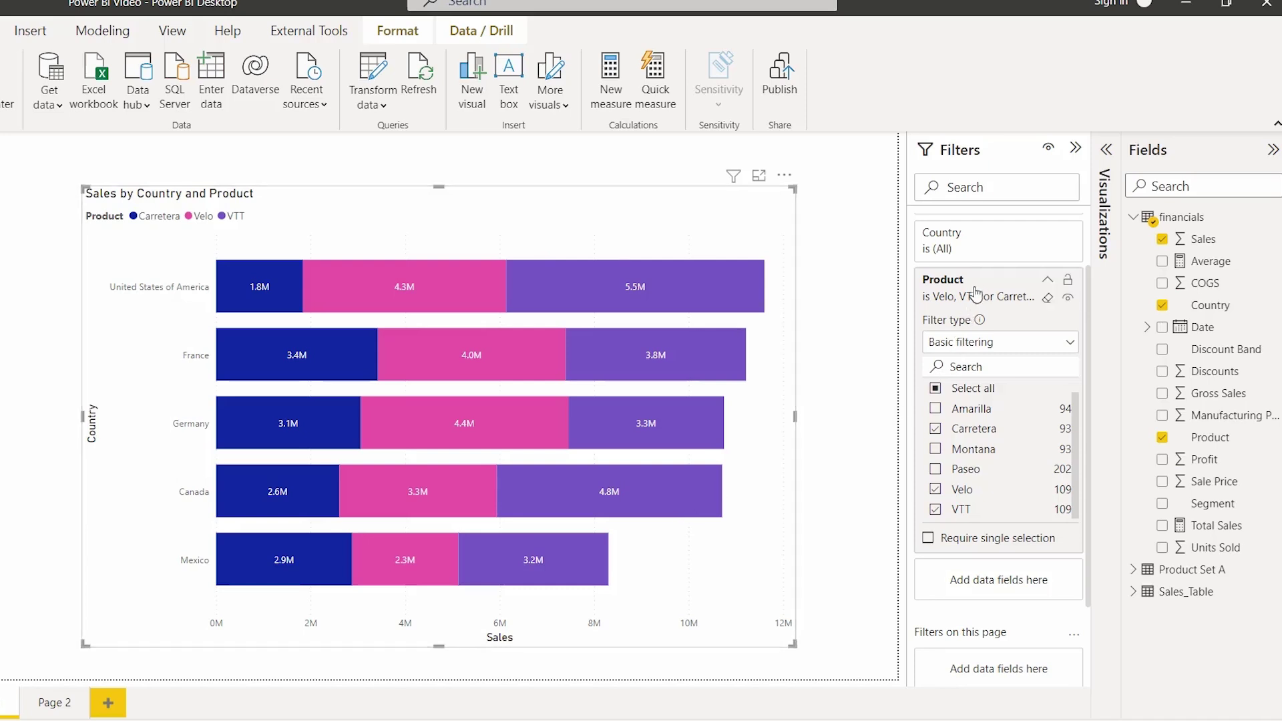
pyautogui.click(1049, 300)
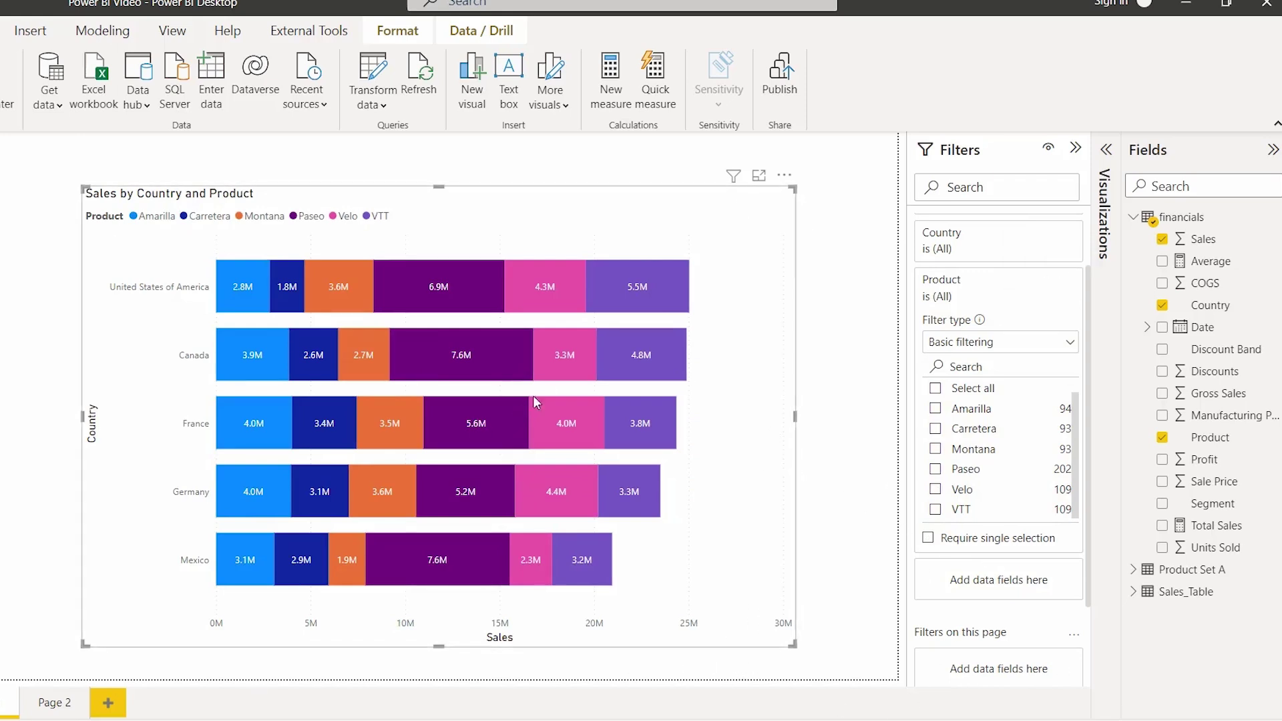
pyautogui.click(935, 489)
# Step: Show the 'Basic Filtering/ Advanced Filtering' title slide
pyautogui.click(935, 510)
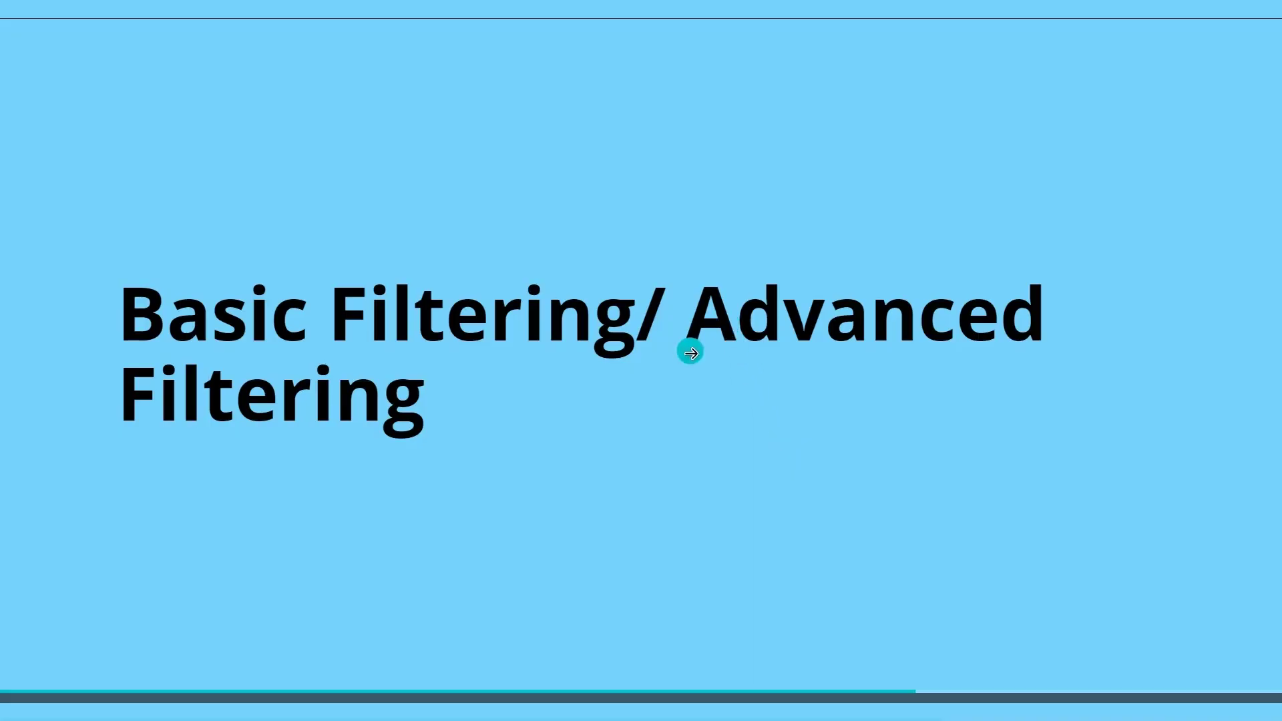
pyautogui.moveTo(1131, 613)
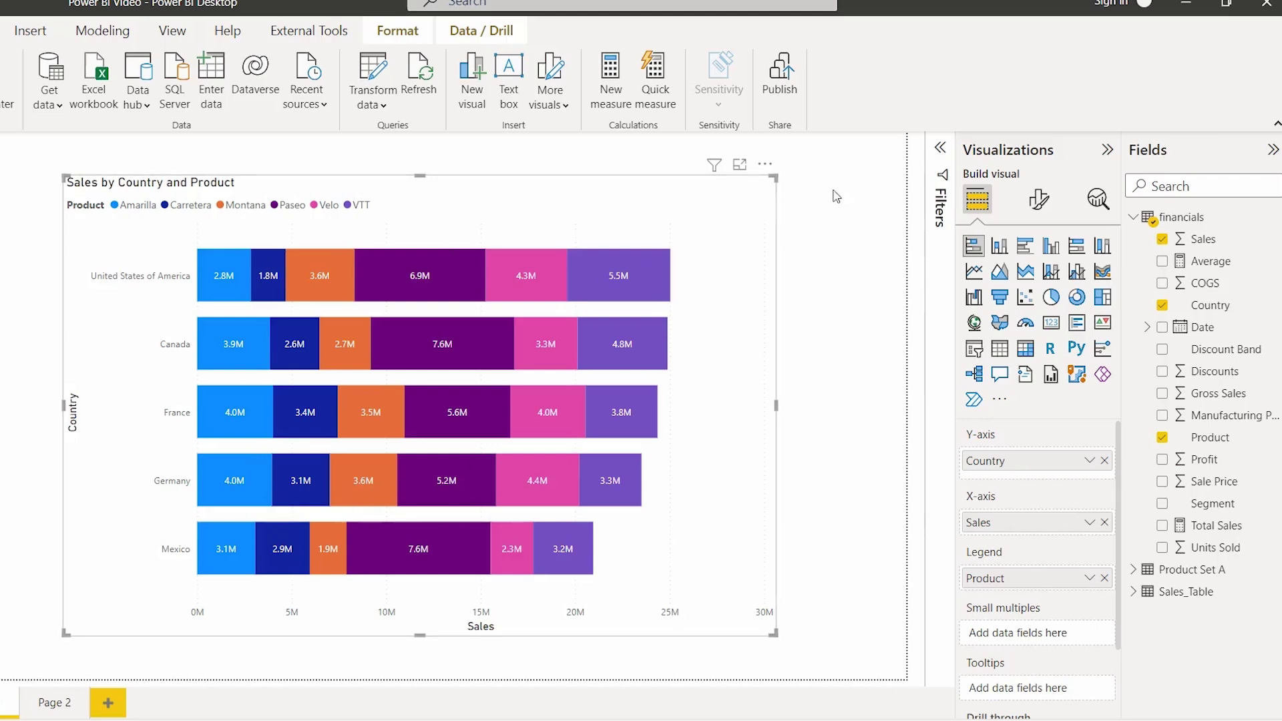
# Step: Apply an advanced Product filter: contains VTT or contains Velo
pyautogui.click(939, 151)
pyautogui.click(835, 364)
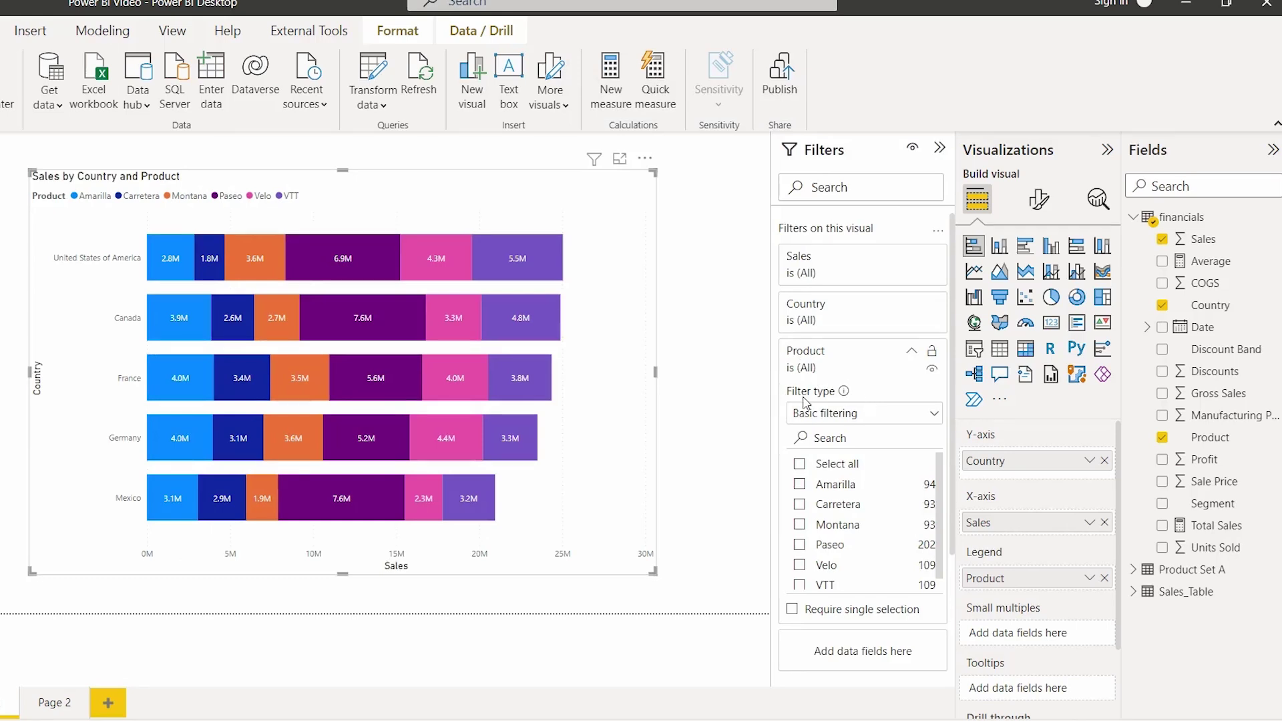
pyautogui.click(854, 421)
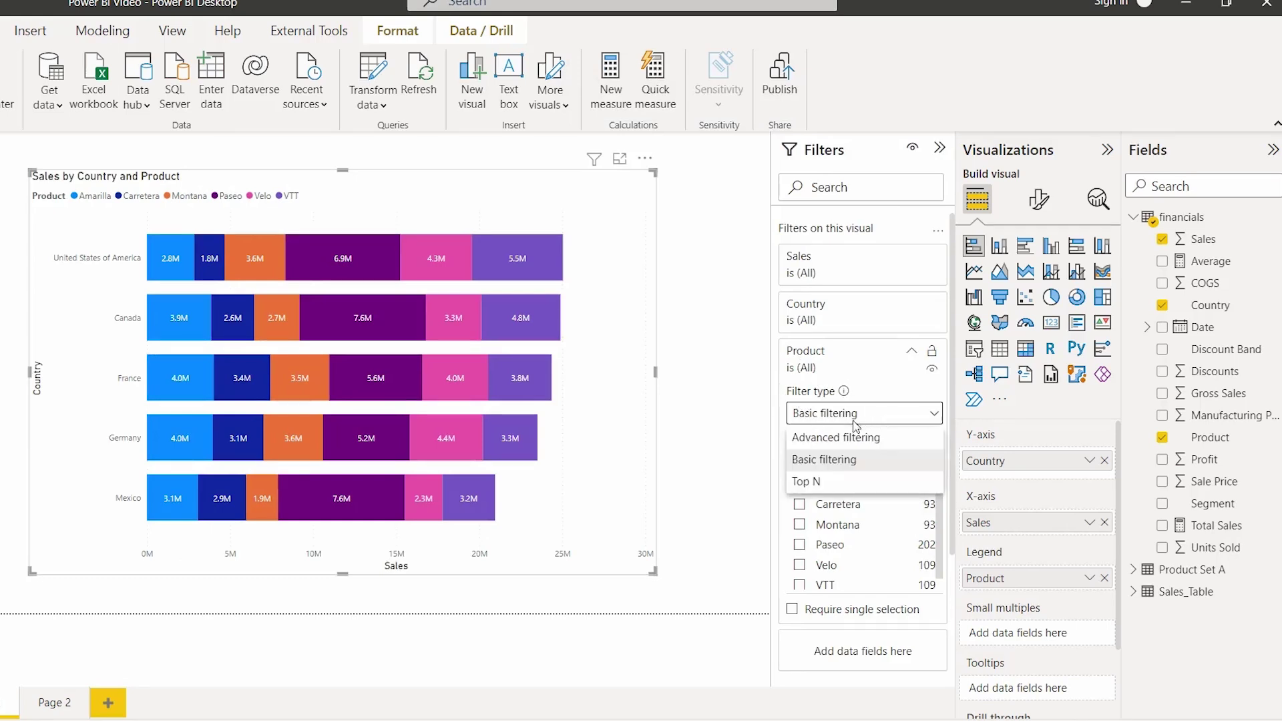
pyautogui.click(826, 444)
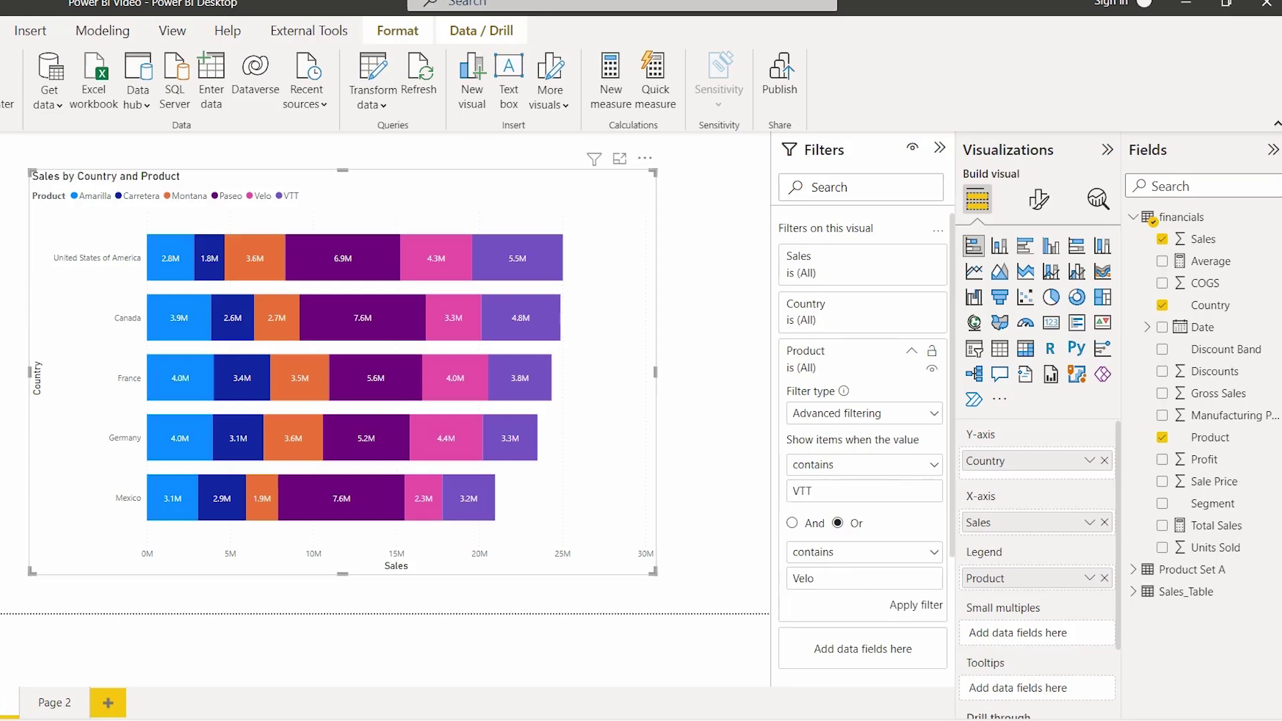
pyautogui.click(909, 608)
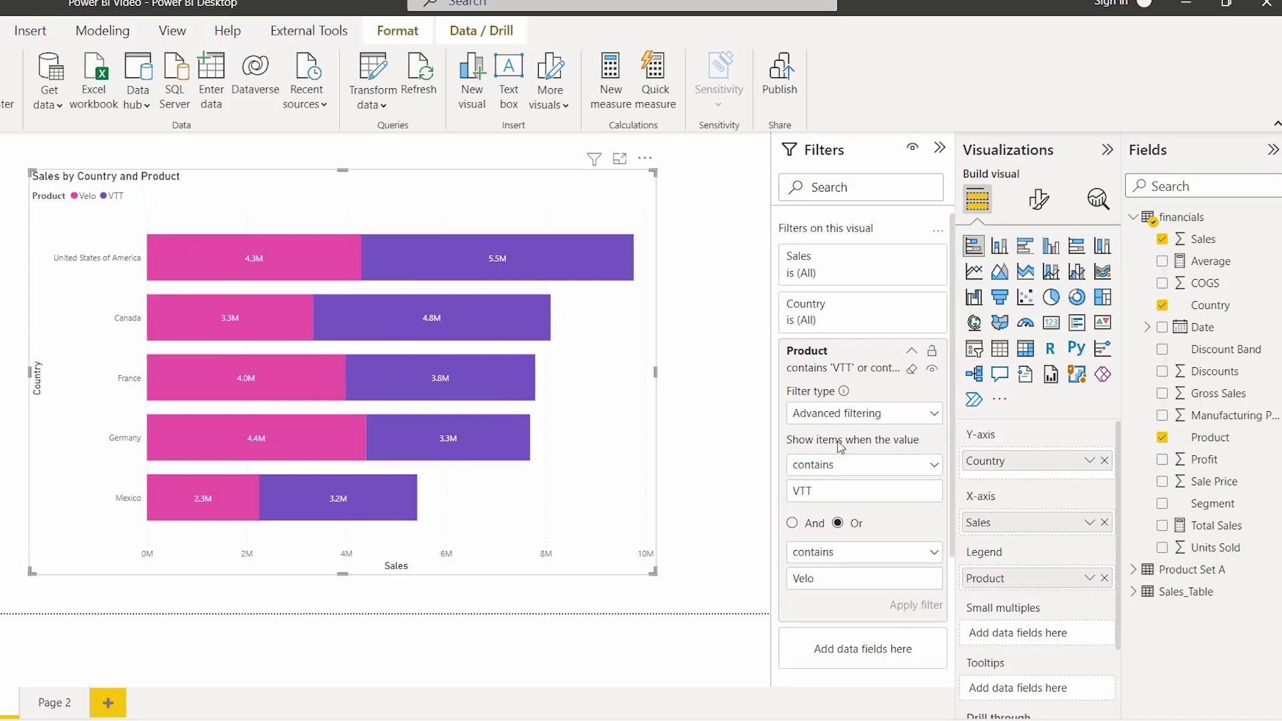
# Step: Change the first advanced condition value to 'Mantano' and apply the filter
pyautogui.click(1107, 149)
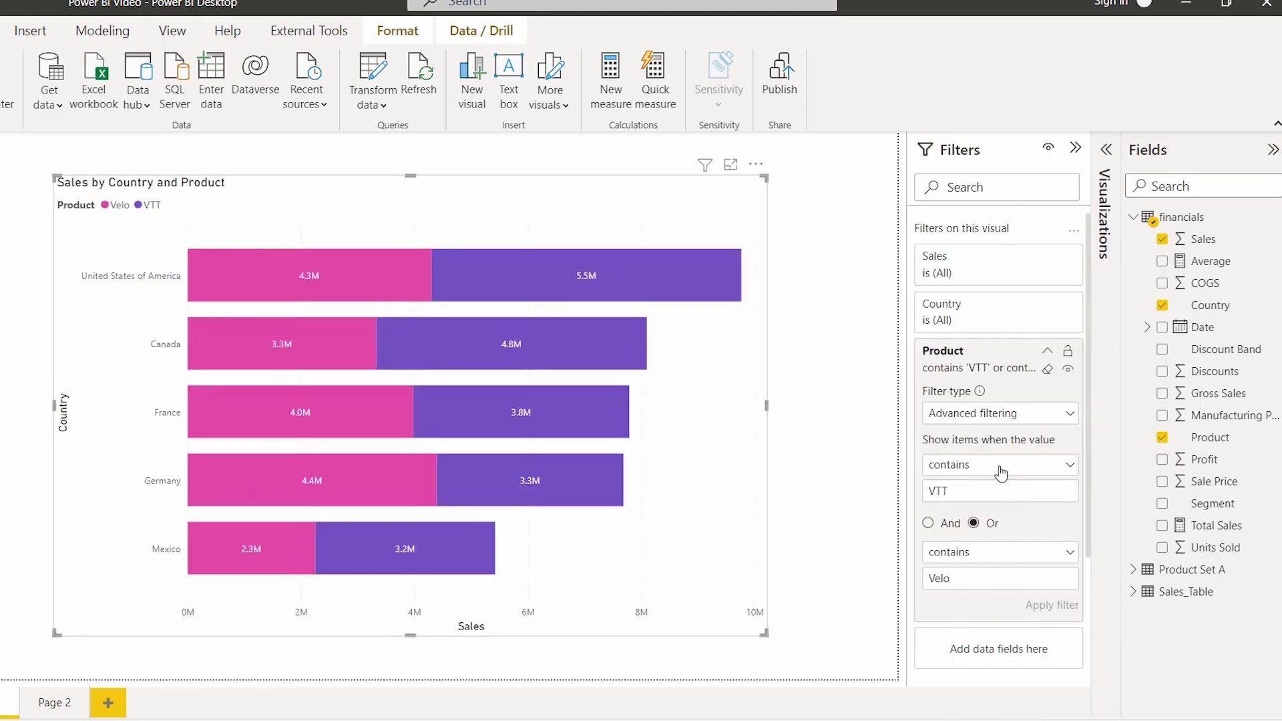
pyautogui.doubleClick(984, 490)
pyautogui.hotkey('ctrl', 'v')
pyautogui.hotkey('ctrl', 'a')
pyautogui.write('Mantano')
pyautogui.hotkey('ctrl', 'a')
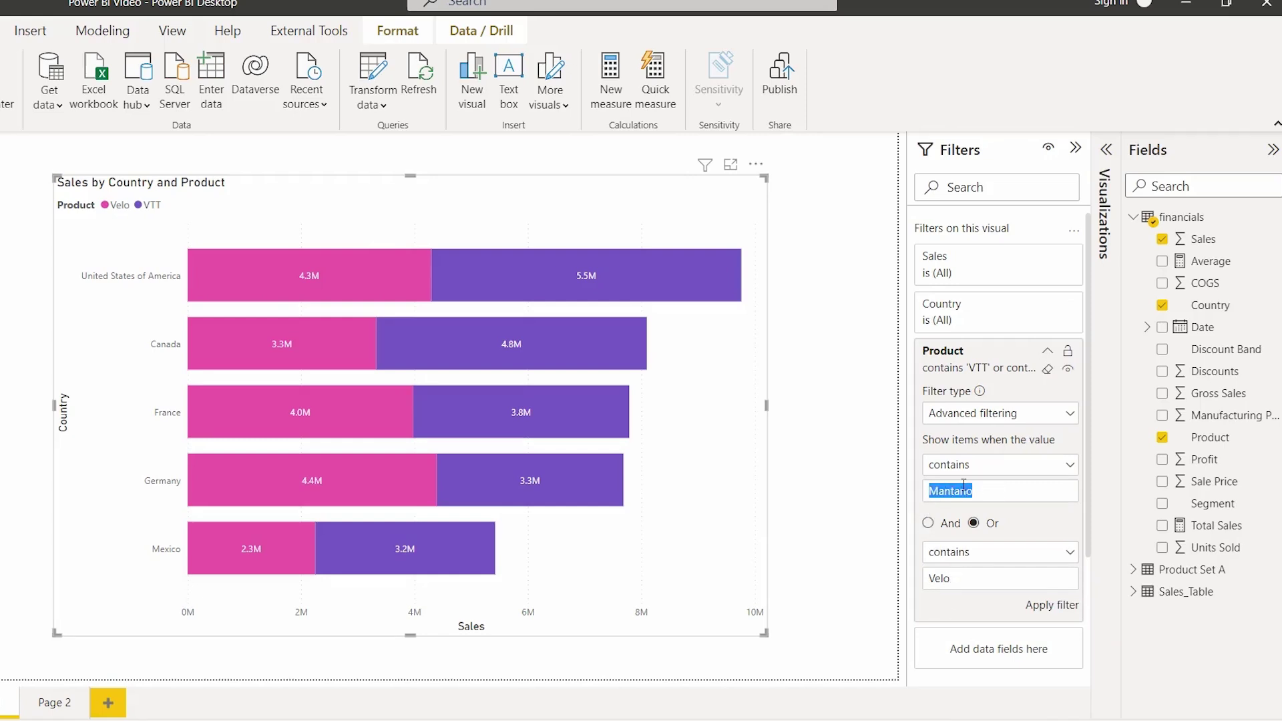
pyautogui.click(964, 577)
pyautogui.hotkey('ctrl', 'a')
pyautogui.click(1041, 614)
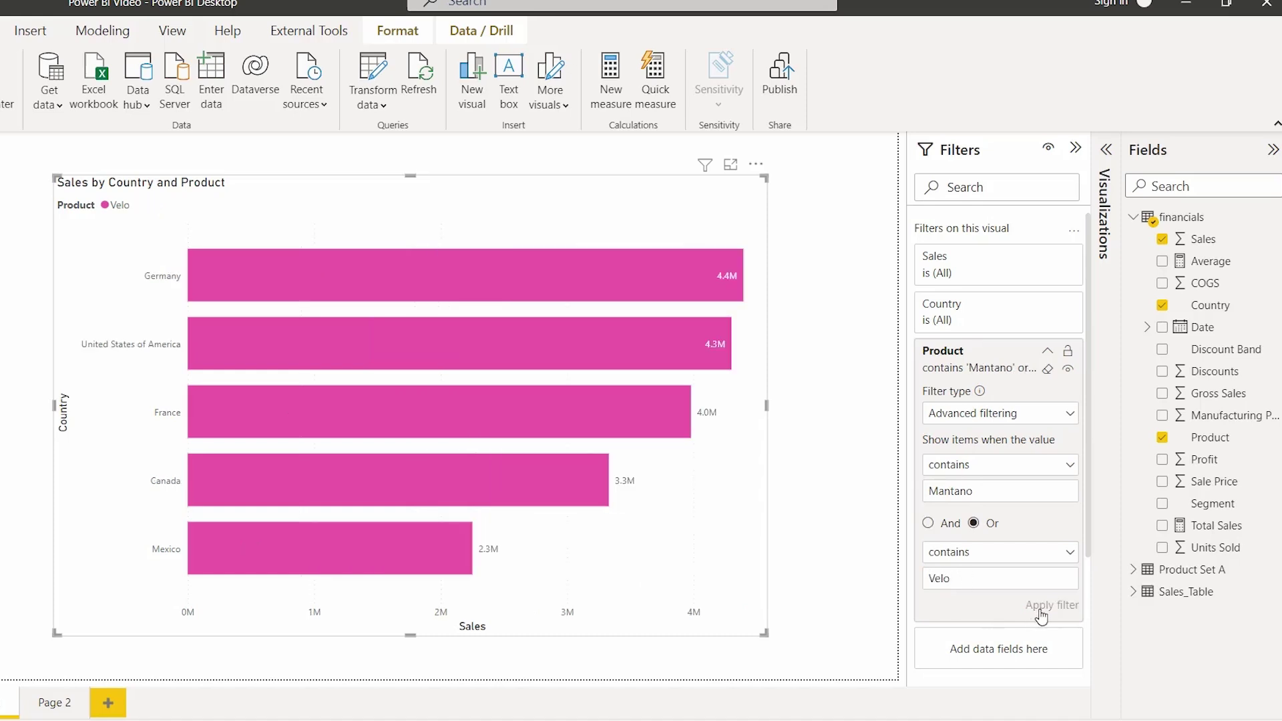
# Step: Correct the value to 'Montano', reapply, then clear the Product filter
pyautogui.doubleClick(965, 483)
pyautogui.write('Montano')
pyautogui.click(1003, 572)
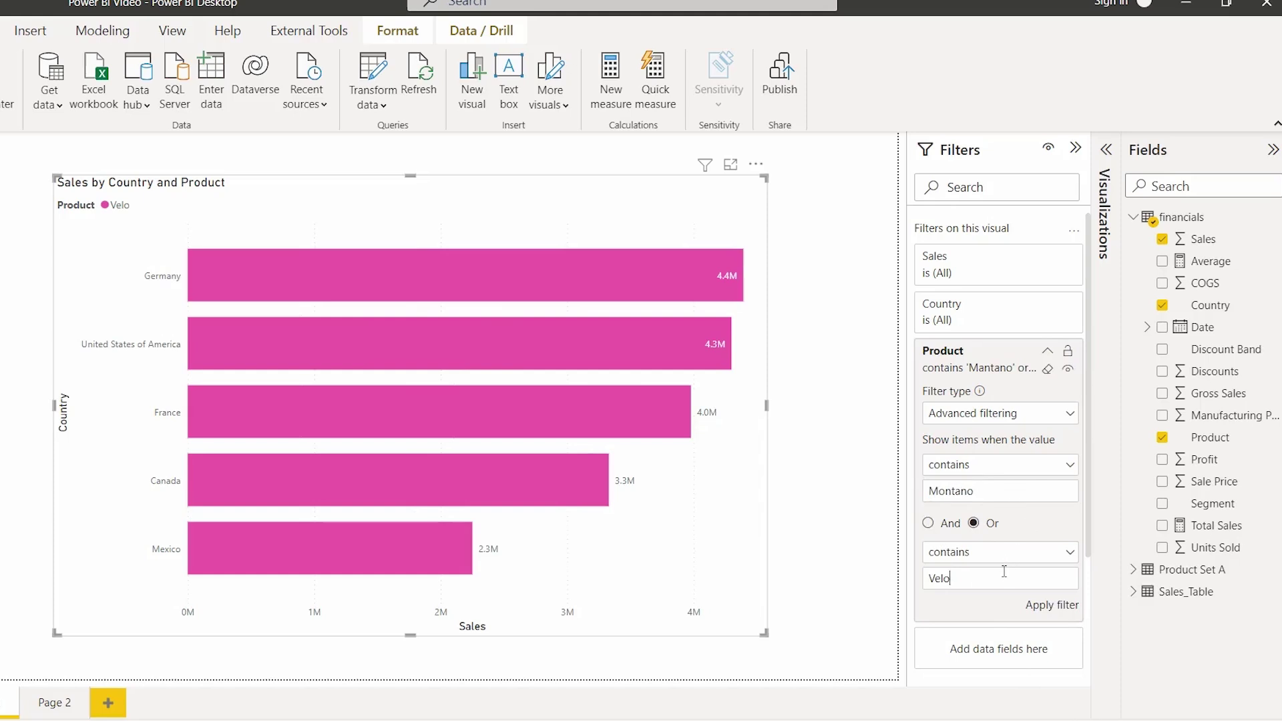
pyautogui.click(1037, 608)
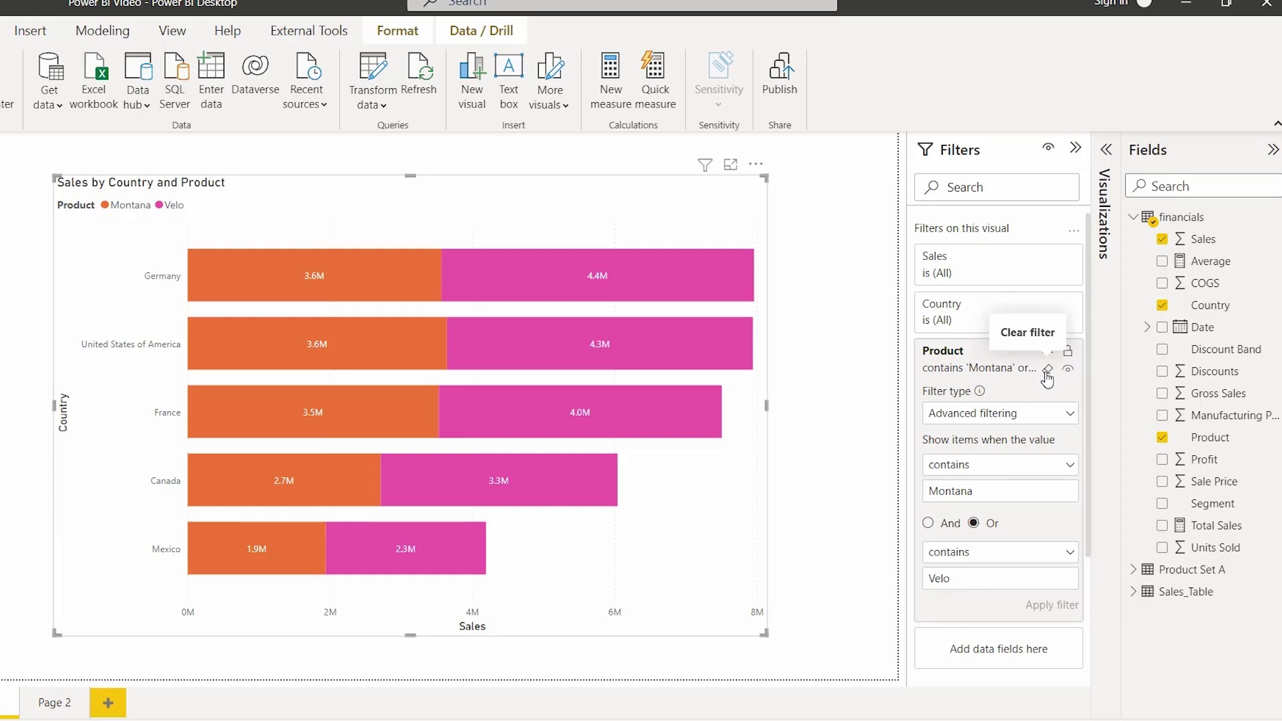
pyautogui.click(1047, 370)
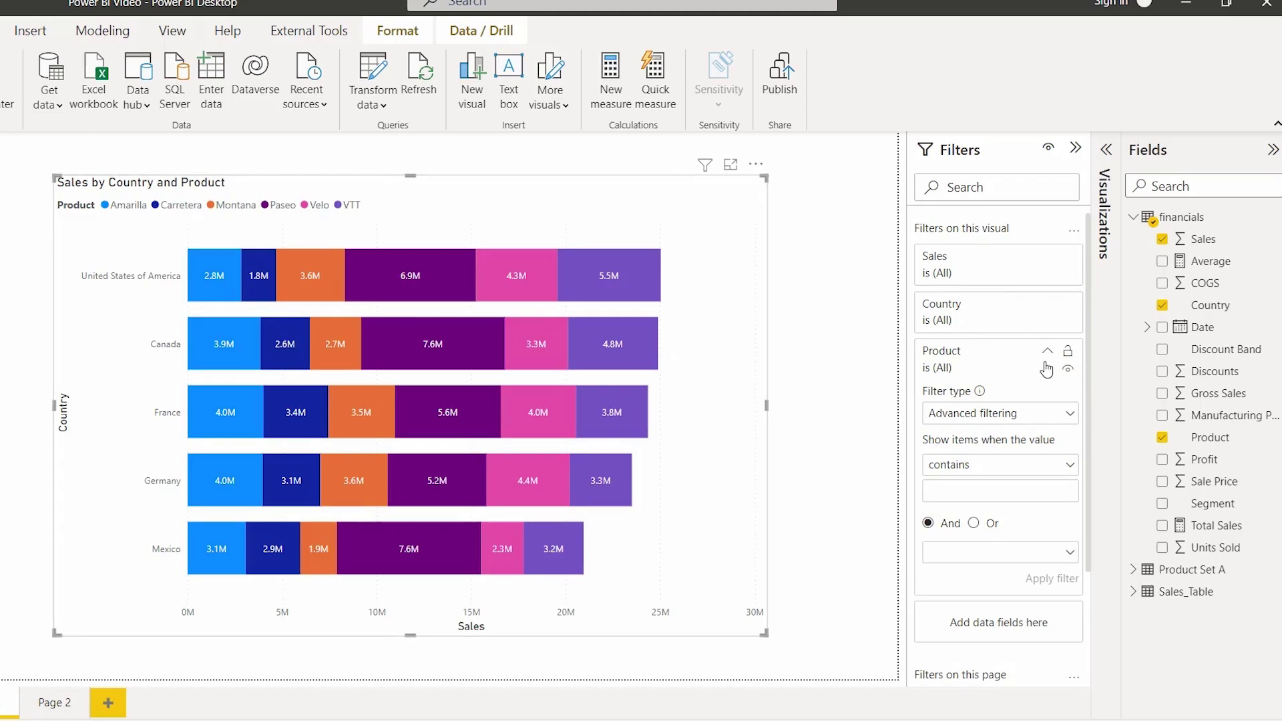
# Step: Show the 'TOP N Filter type' slide, then return to the Sales chart in Power BI Desktop
pyautogui.click(999, 413)
pyautogui.click(942, 481)
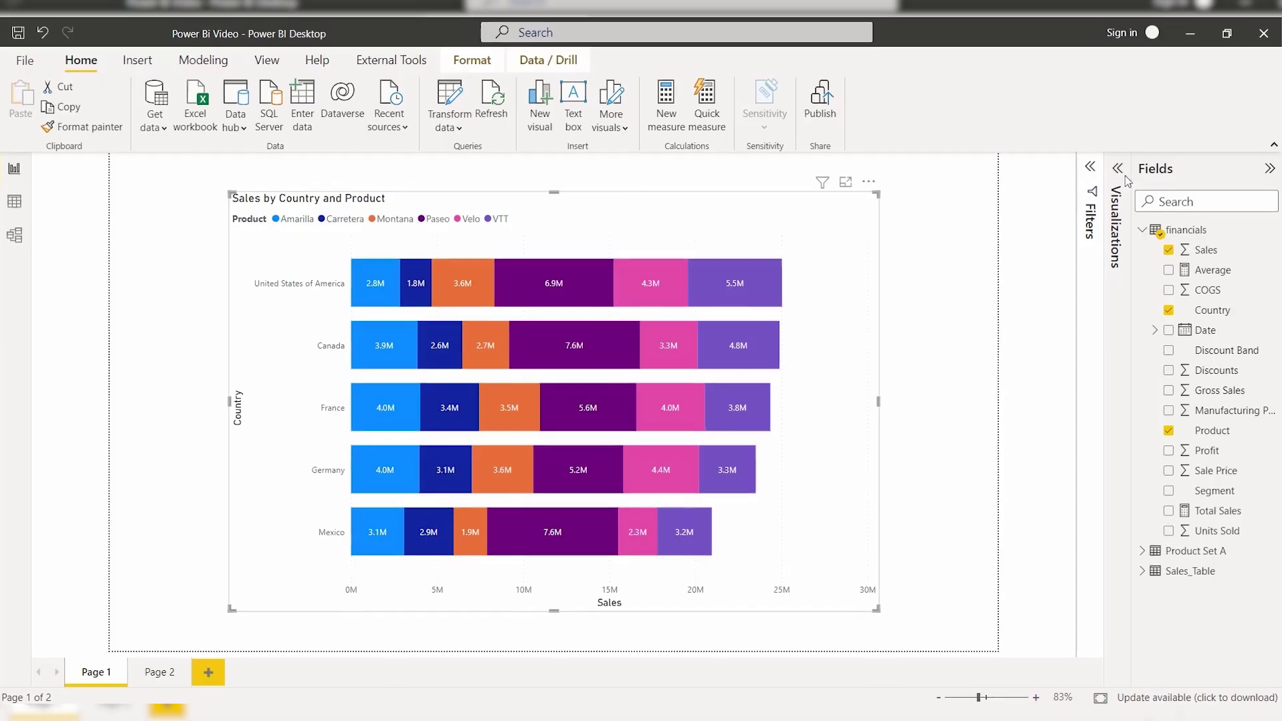
pyautogui.click(1117, 168)
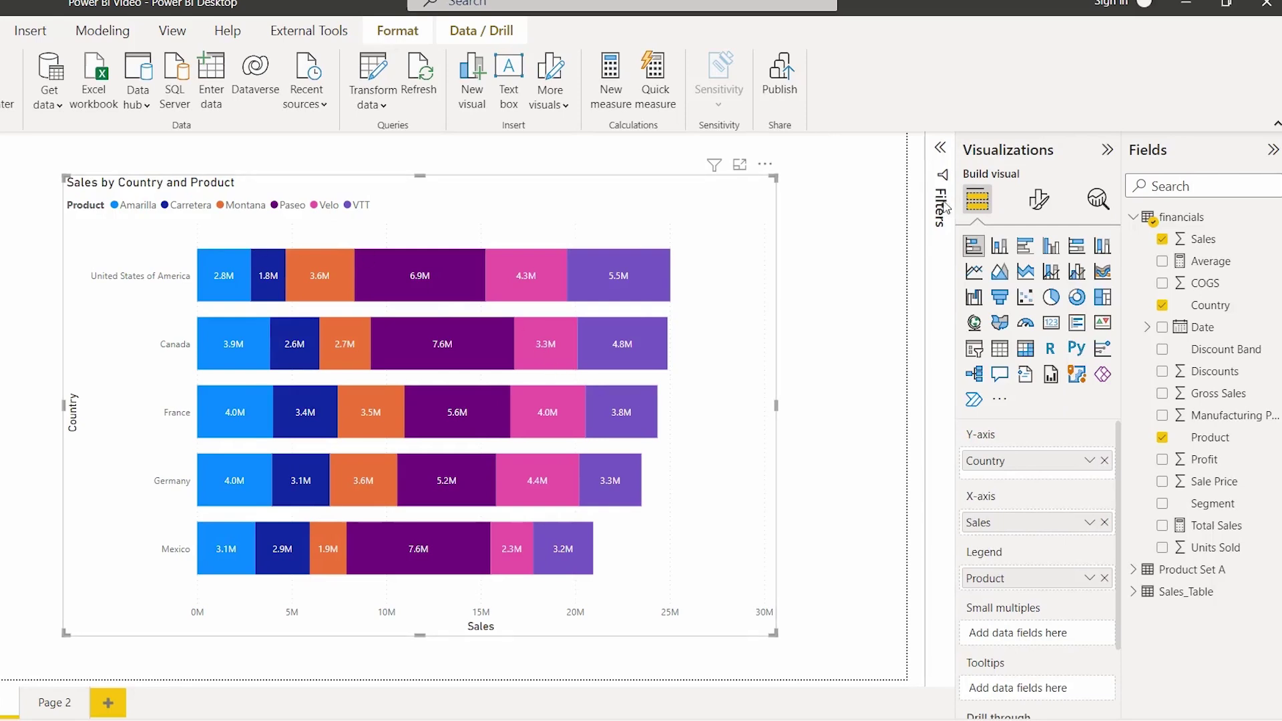
# Step: Make the Product filter a Top N filter showing the top 2 by First Product, leaving Velo and VTT
pyautogui.click(1108, 149)
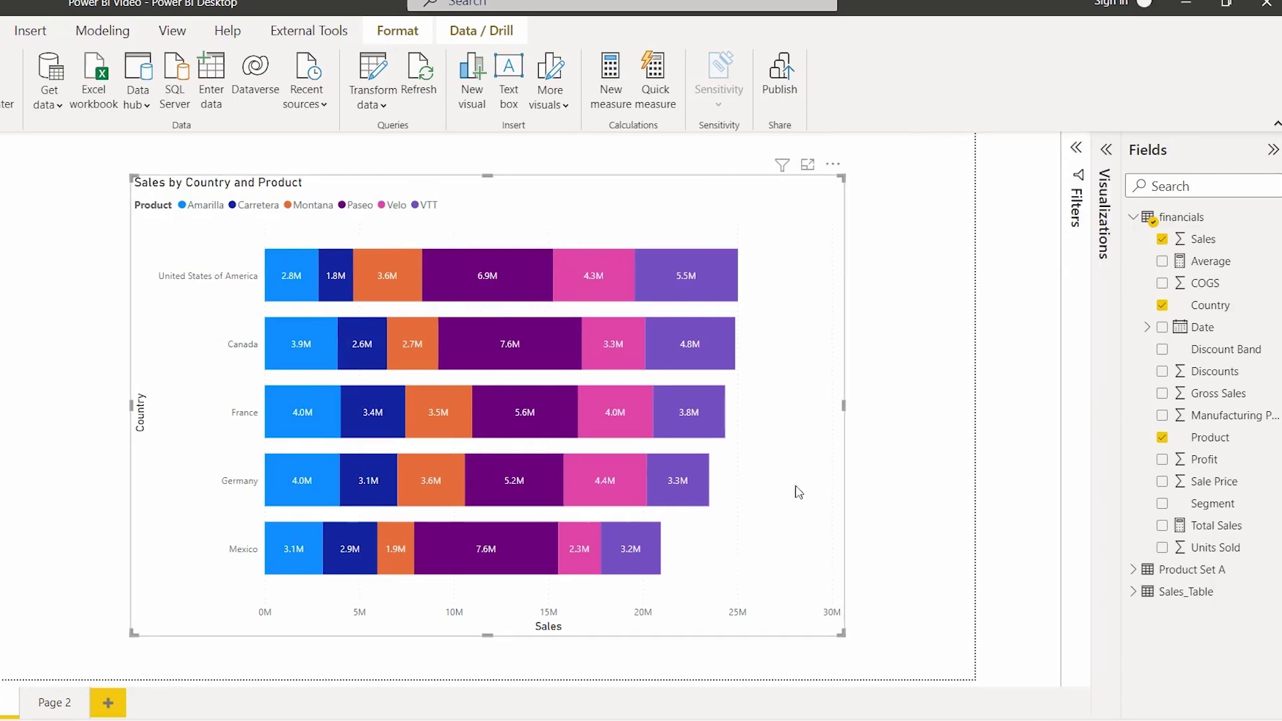
pyautogui.click(1075, 148)
pyautogui.moveTo(982, 364)
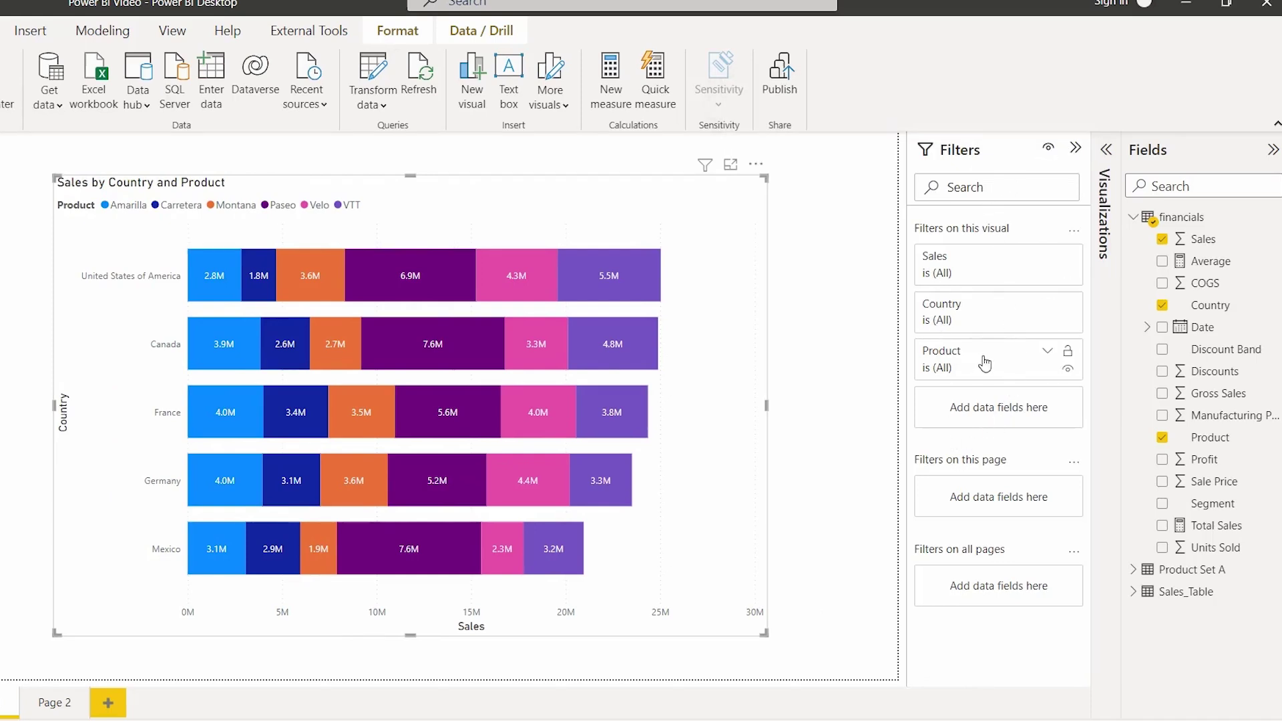
pyautogui.click(1046, 354)
pyautogui.click(952, 409)
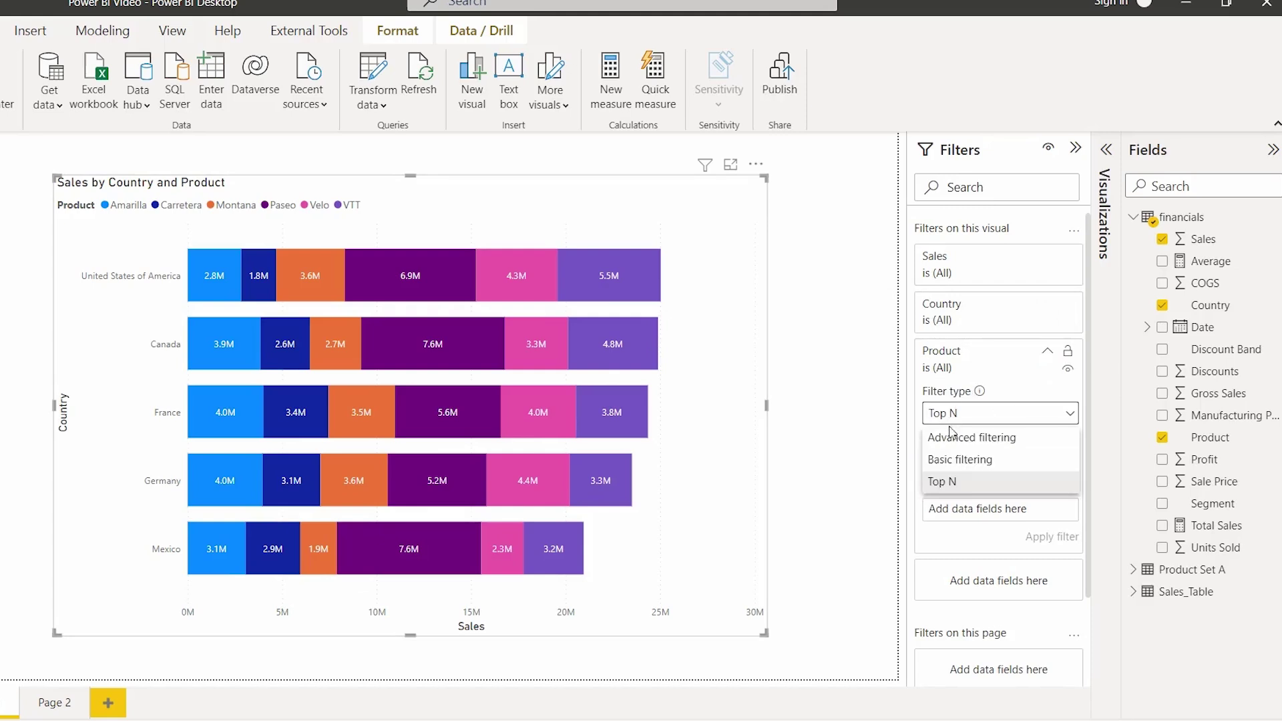
pyautogui.click(941, 482)
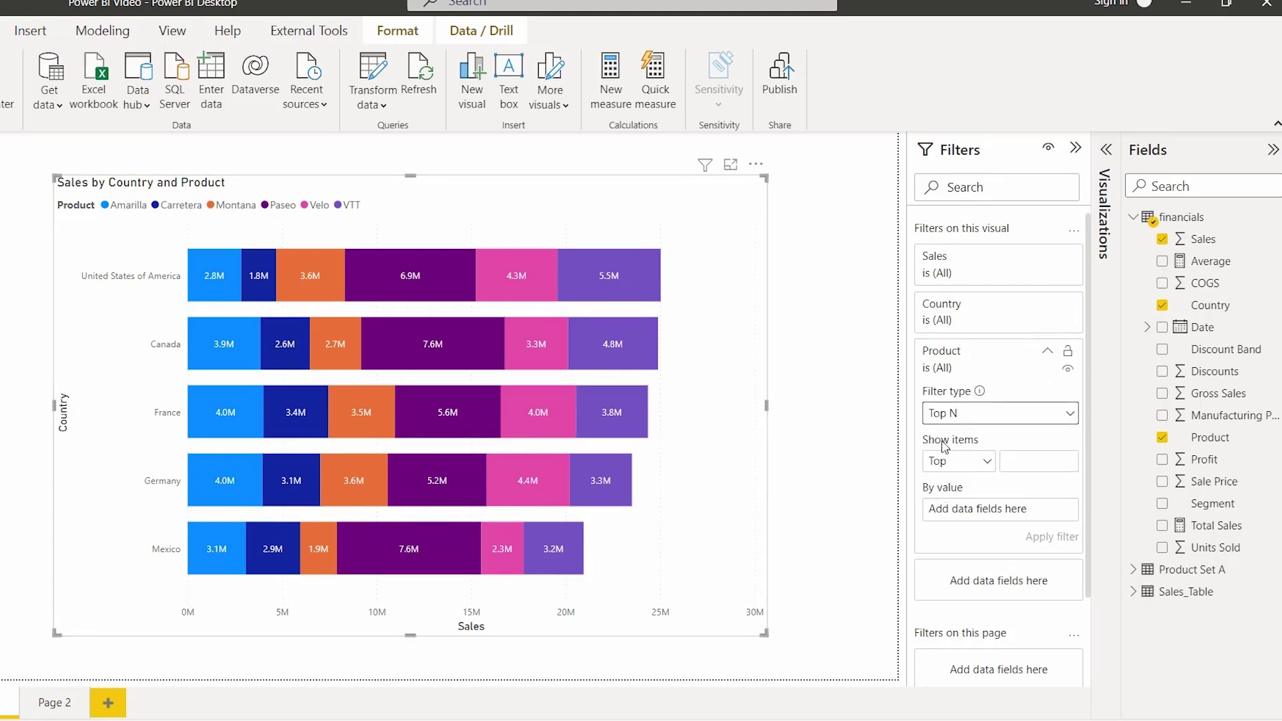
pyautogui.click(1023, 464)
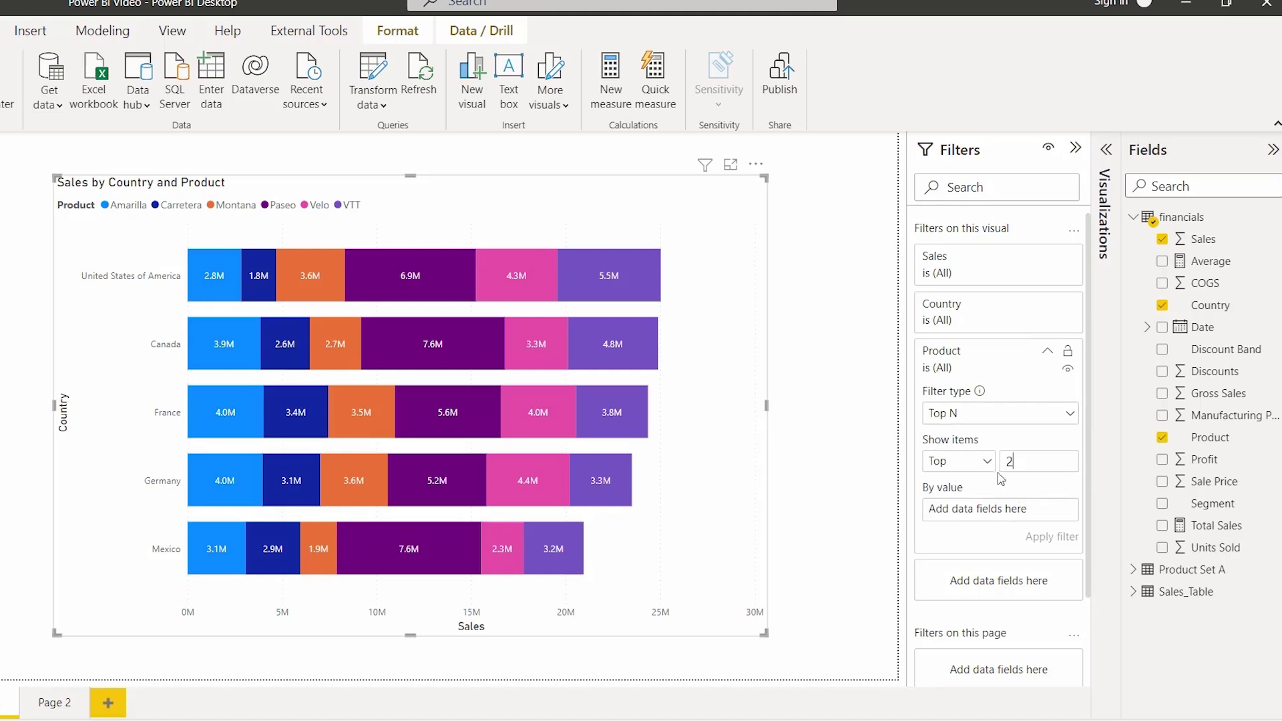
pyautogui.moveTo(1198, 452); pyautogui.dragTo(935, 513)
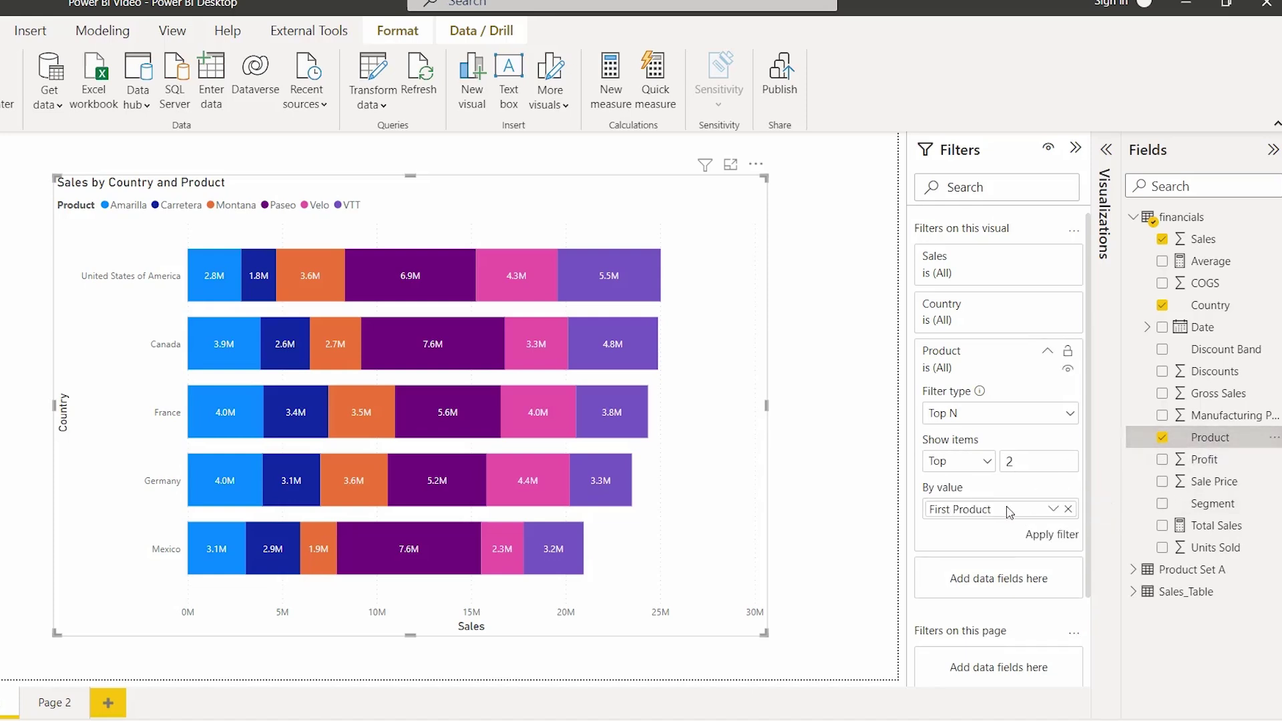
pyautogui.click(1046, 535)
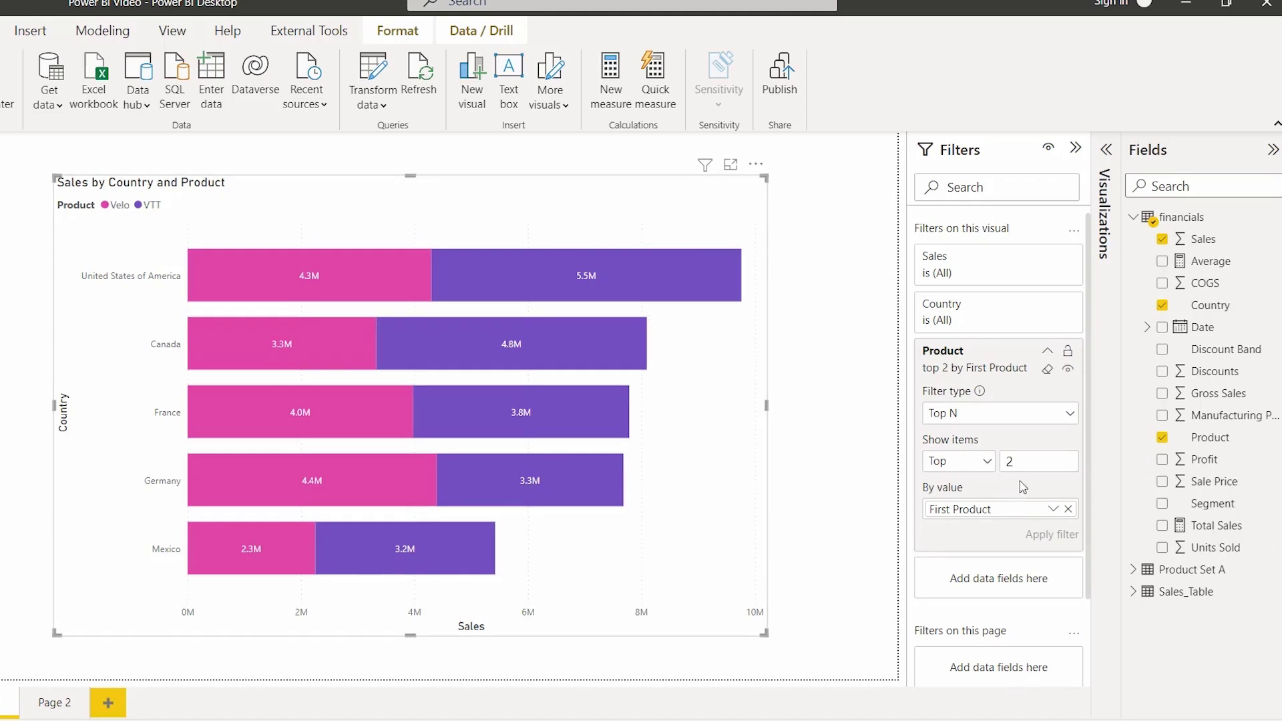
# Step: Change the Top N count to 1, leaving only VTT, then to 3 products
pyautogui.moveTo(1031, 462); pyautogui.dragTo(1007, 459)
pyautogui.write('1')
pyautogui.click(1056, 541)
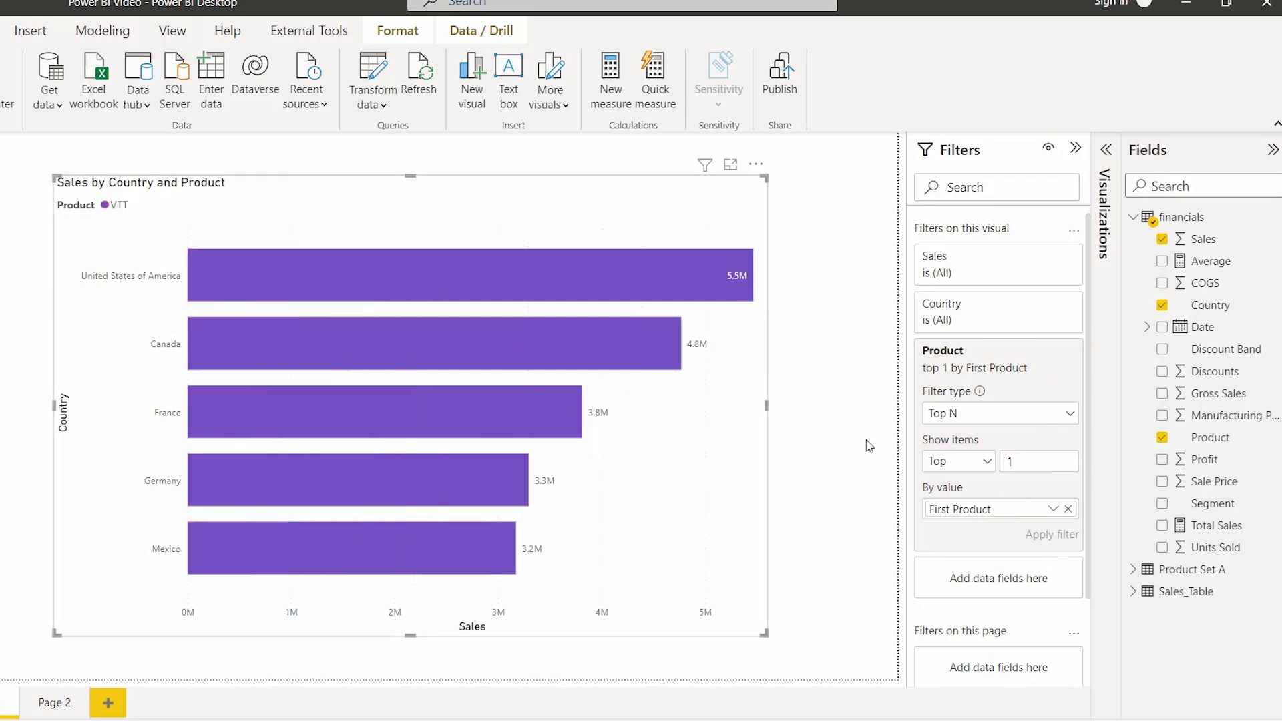
pyautogui.write('3')
pyautogui.click(1051, 537)
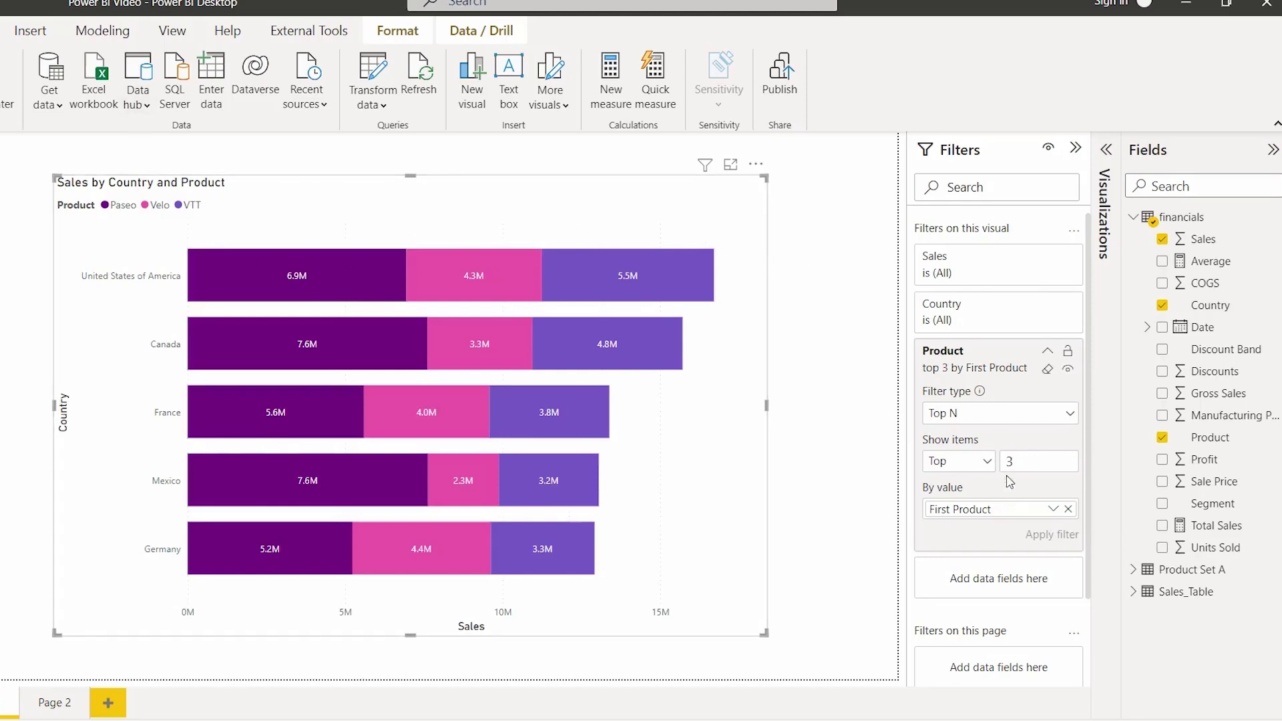
# Step: Show the top 5 products, then clear the Product filter so all six products return
pyautogui.moveTo(1019, 463); pyautogui.dragTo(999, 471)
pyautogui.write('5')
pyautogui.click(1052, 534)
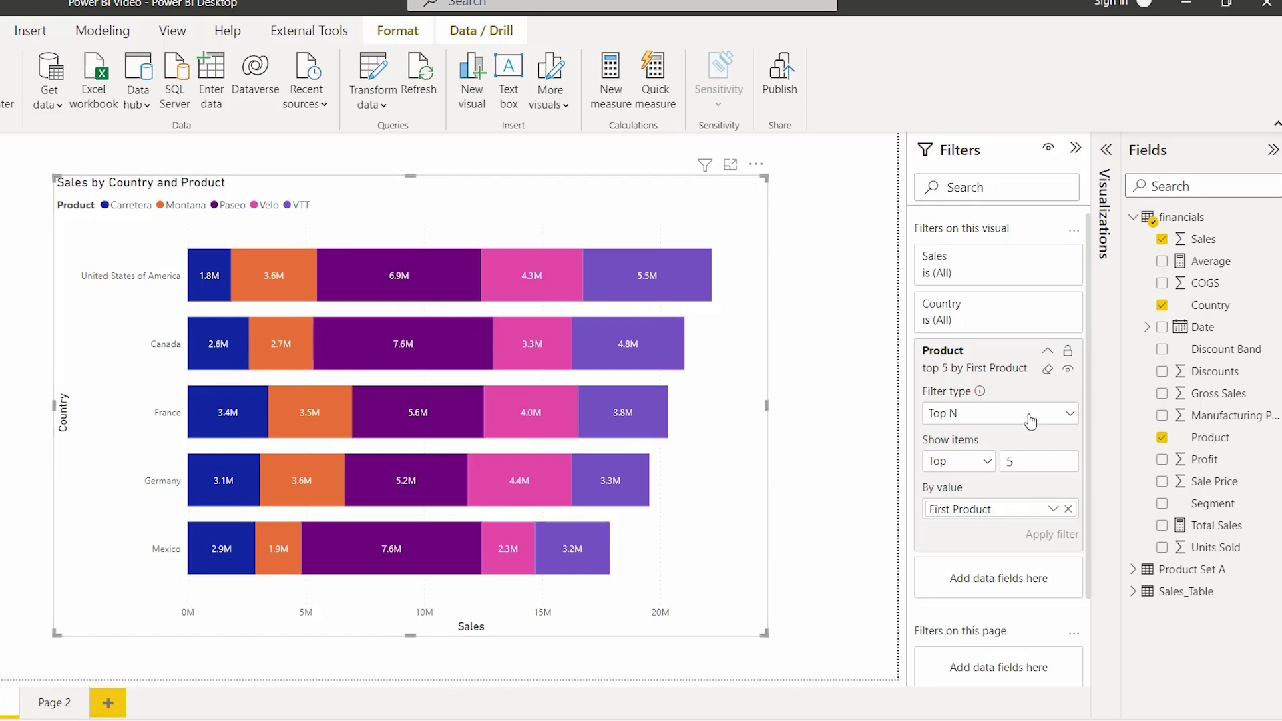
pyautogui.click(1048, 371)
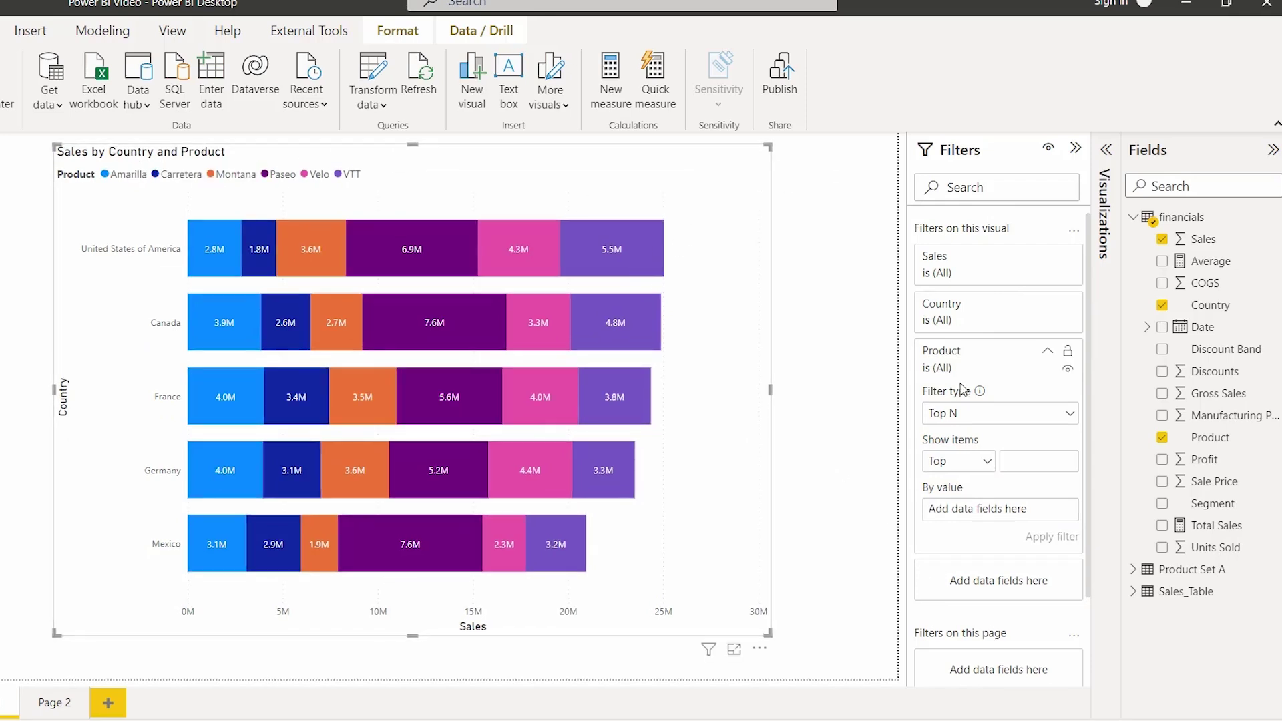
pyautogui.click(962, 415)
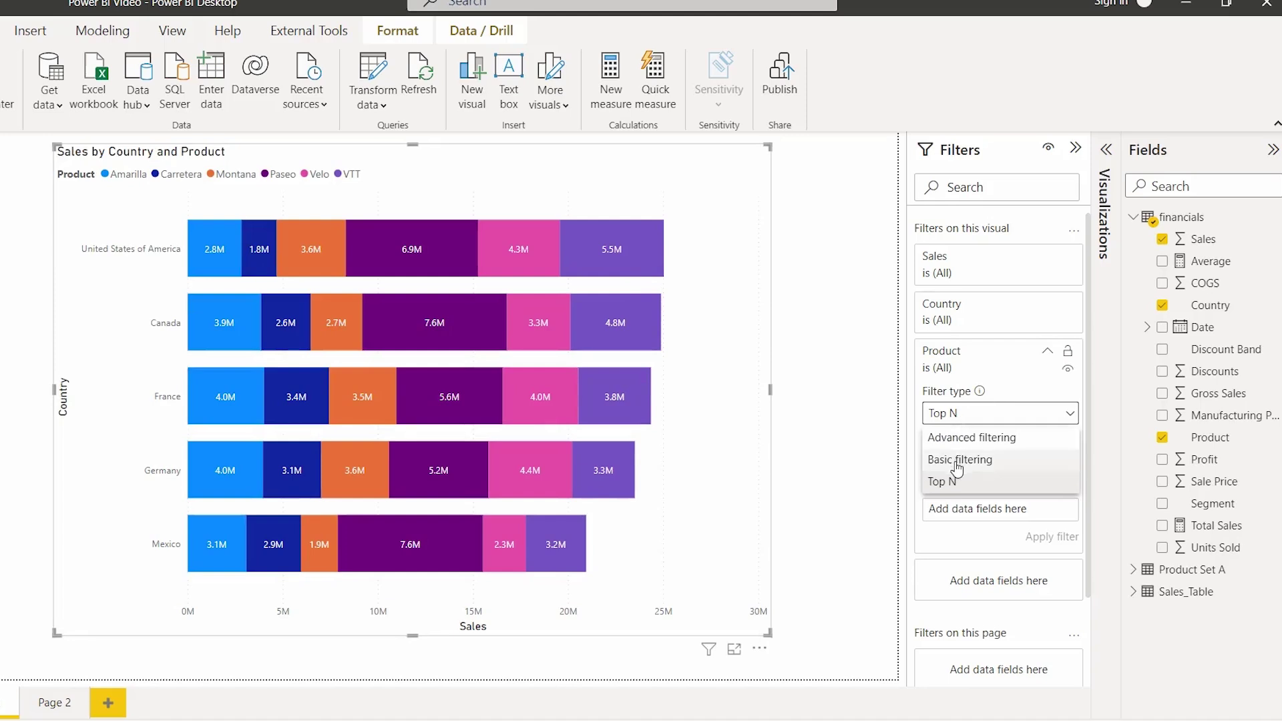